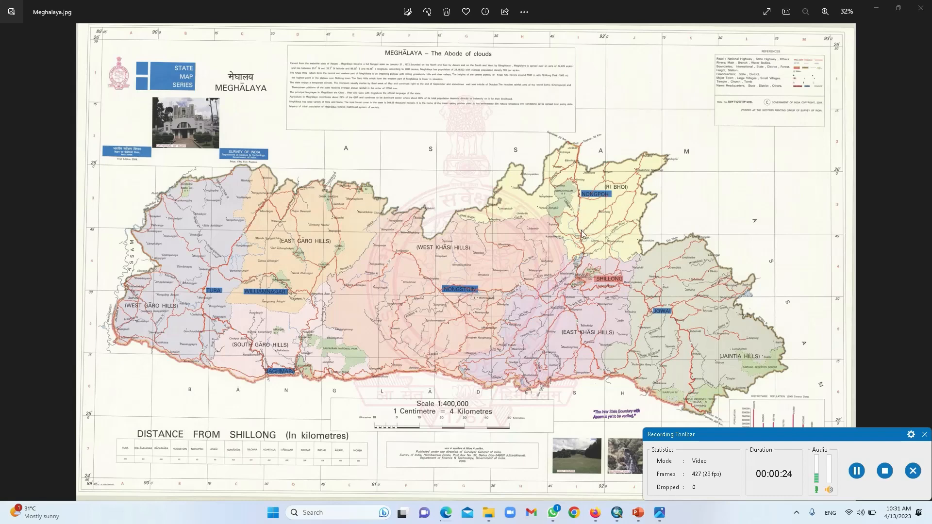
# Step: Zoom into Meghalaya.jpg and pan to the title block and top coordinate grid
pyautogui.scroll(3, 356, 194)
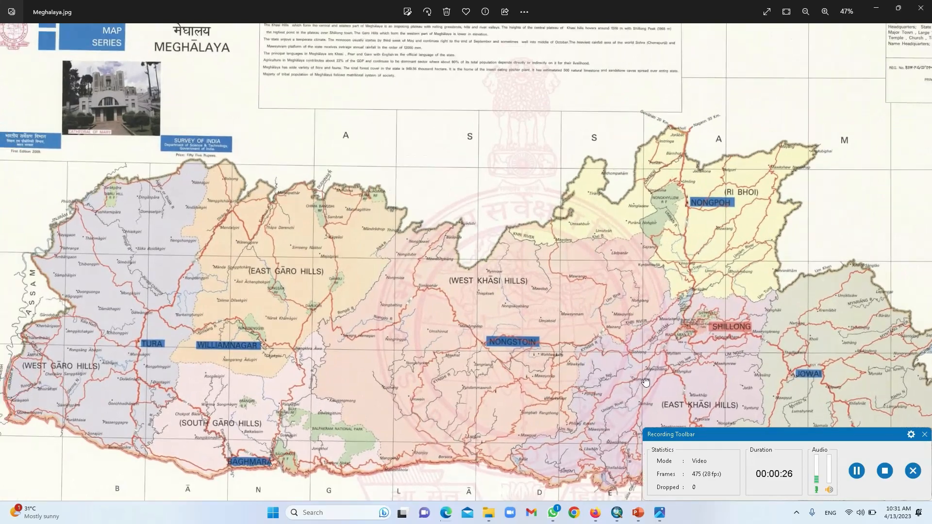
pyautogui.moveTo(646, 383); pyautogui.dragTo(693, 398)
pyautogui.scroll(3, 339, 271)
pyautogui.moveTo(501, 223); pyautogui.dragTo(662, 385)
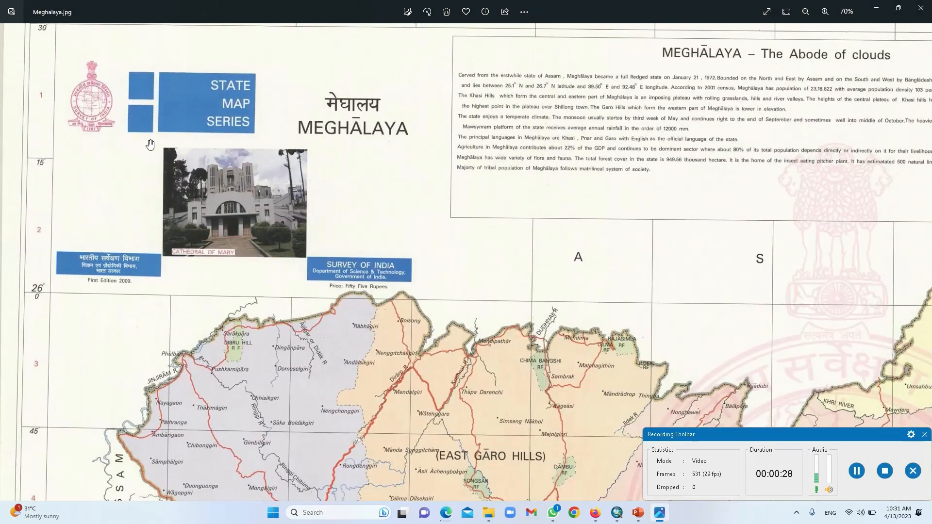
pyautogui.moveTo(150, 144); pyautogui.dragTo(205, 307)
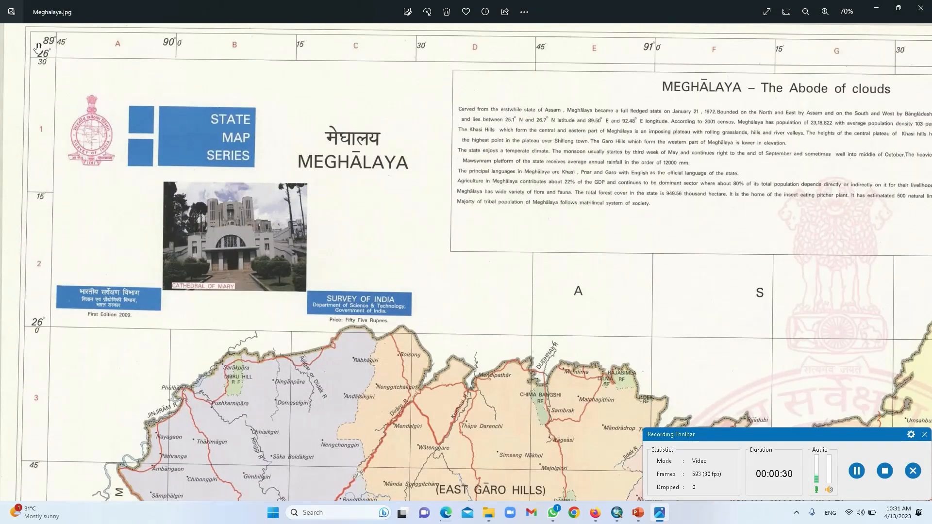
pyautogui.scroll(4, 37, 47)
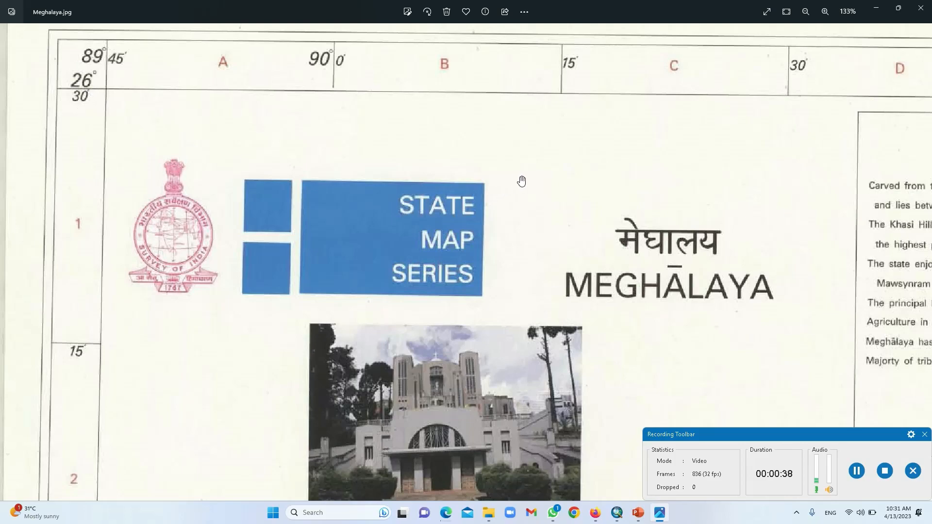
# Step: Pan east along the top grid to the REFERENCES box and right edge
pyautogui.moveTo(522, 181); pyautogui.dragTo(144, 197)
pyautogui.moveTo(600, 152); pyautogui.dragTo(119, 147)
pyautogui.moveTo(648, 168); pyautogui.dragTo(152, 170)
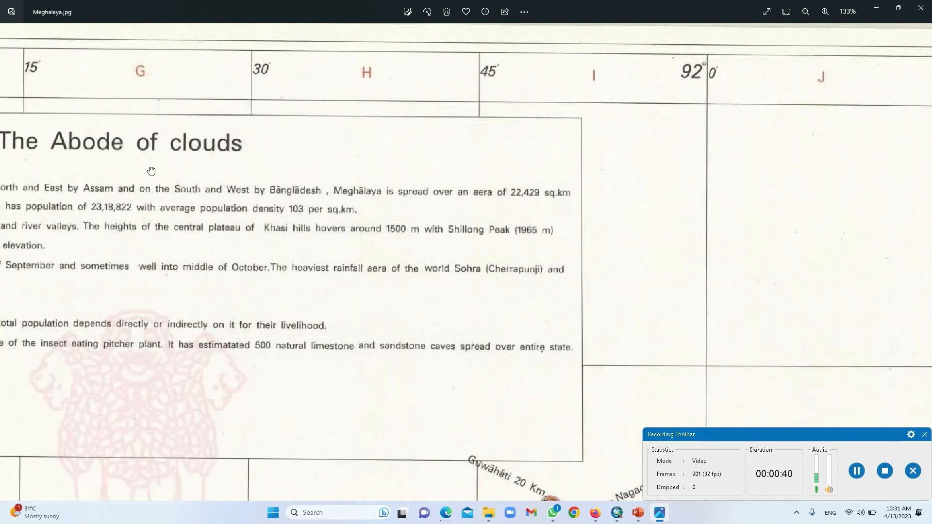
pyautogui.moveTo(607, 177); pyautogui.dragTo(145, 175)
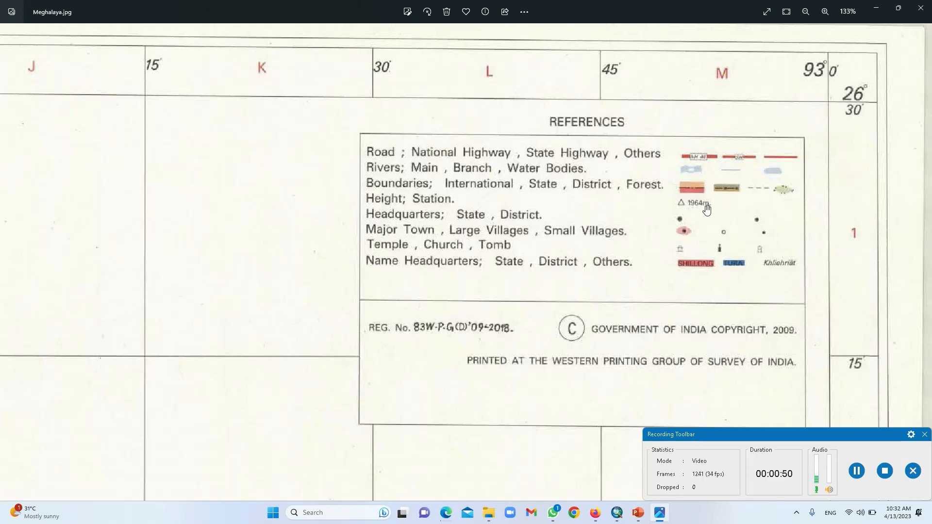
# Step: Zoom out and zoom in on the Distance from Shillong table and bottom-left grid corner
pyautogui.scroll(-10, 706, 209)
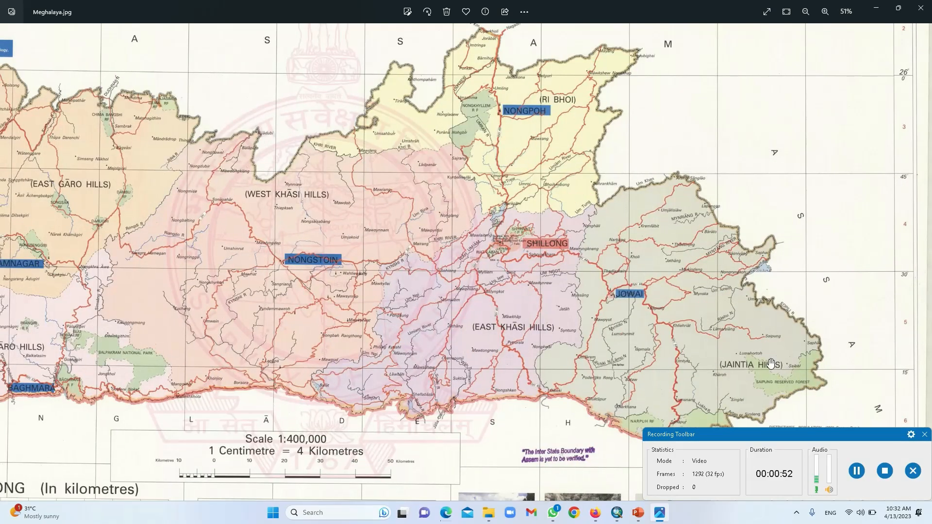
pyautogui.scroll(-2, 693, 285)
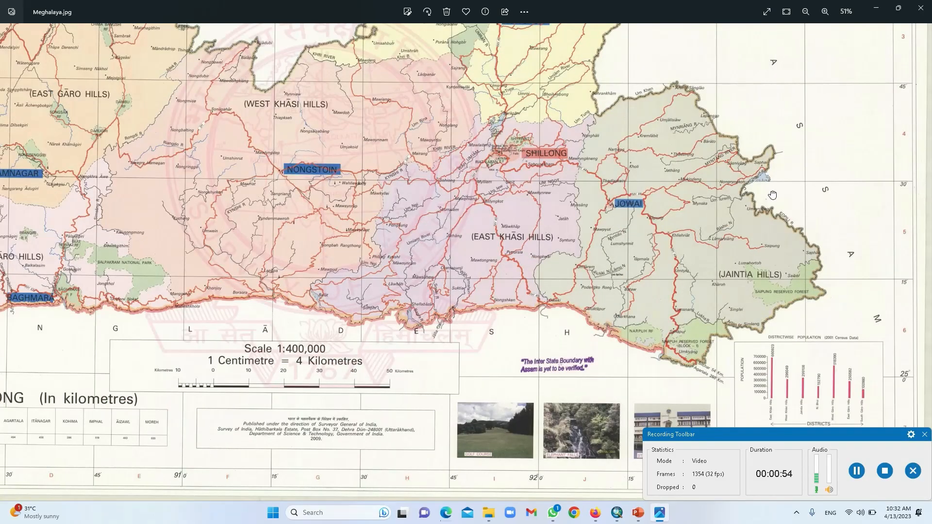
pyautogui.hscroll(-5, 270, 398)
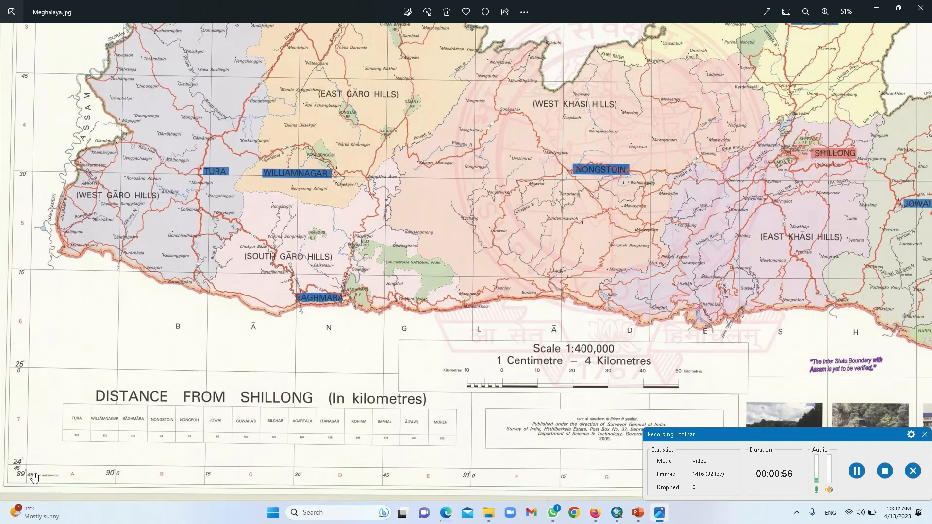
pyautogui.scroll(15, 34, 477)
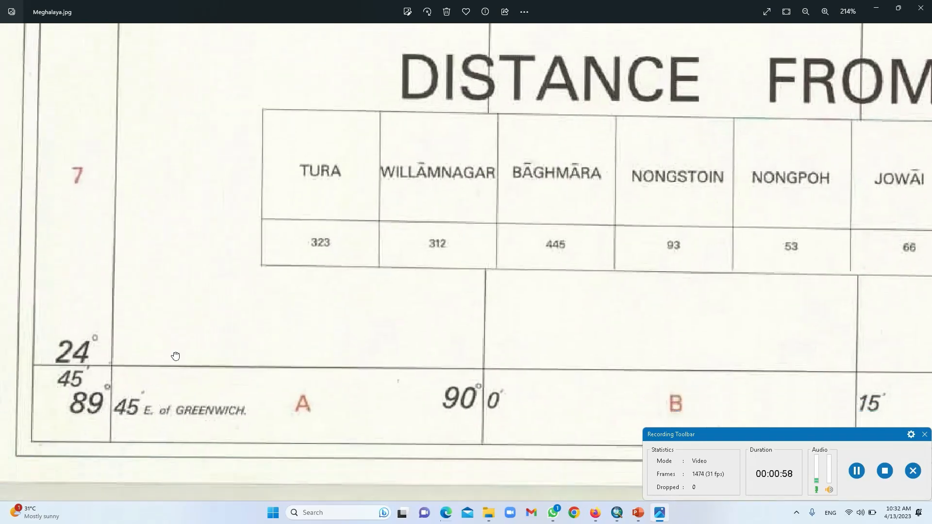
# Step: Pan right along the bottom margin to the district population chart
pyautogui.hscroll(10, 591, 326)
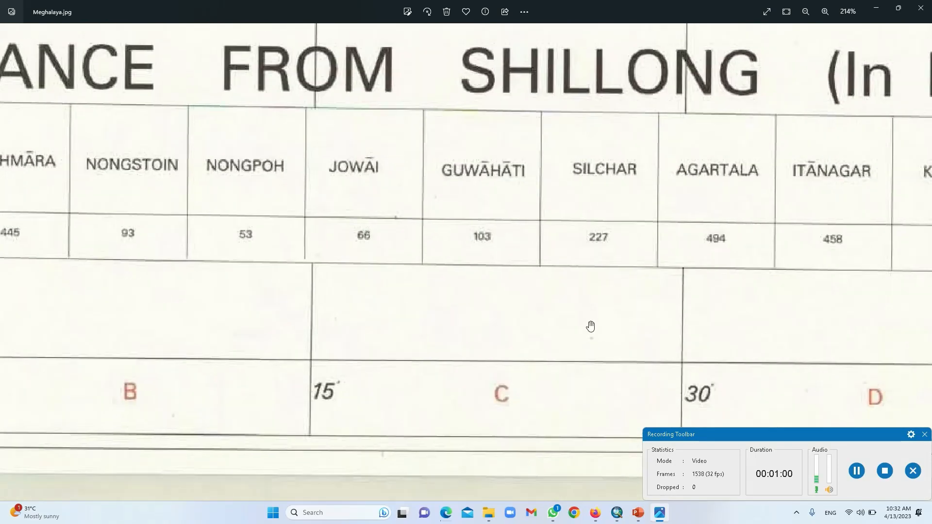
pyautogui.hscroll(20, 590, 326)
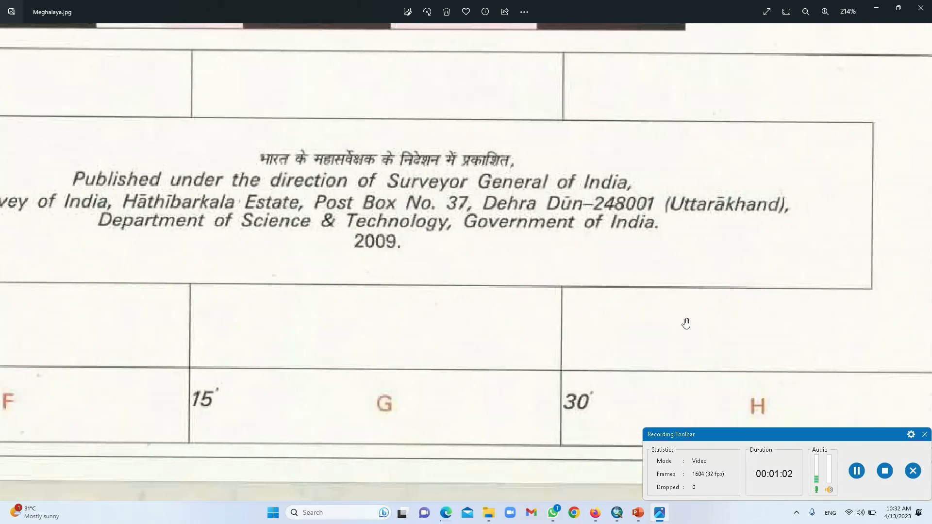
pyautogui.hscroll(20, 686, 323)
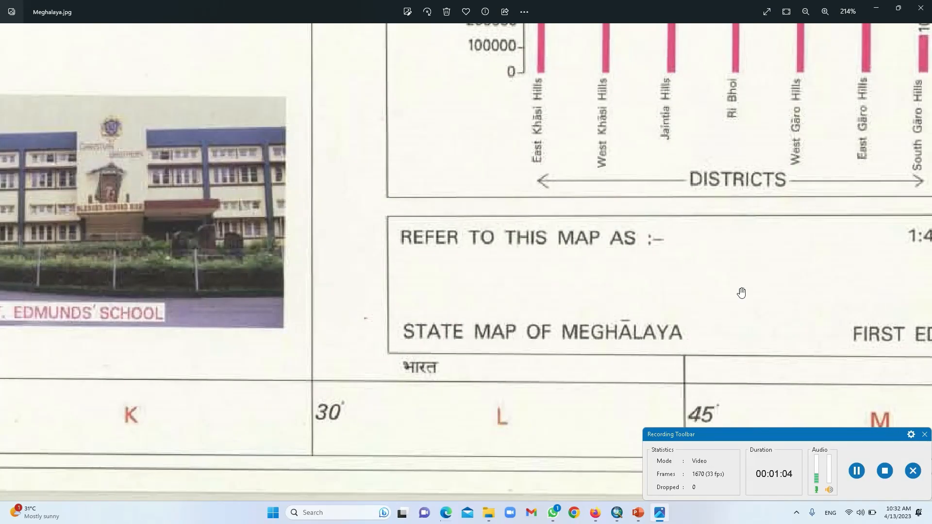
pyautogui.hscroll(5, 805, 281)
pyautogui.scroll(2, 806, 365)
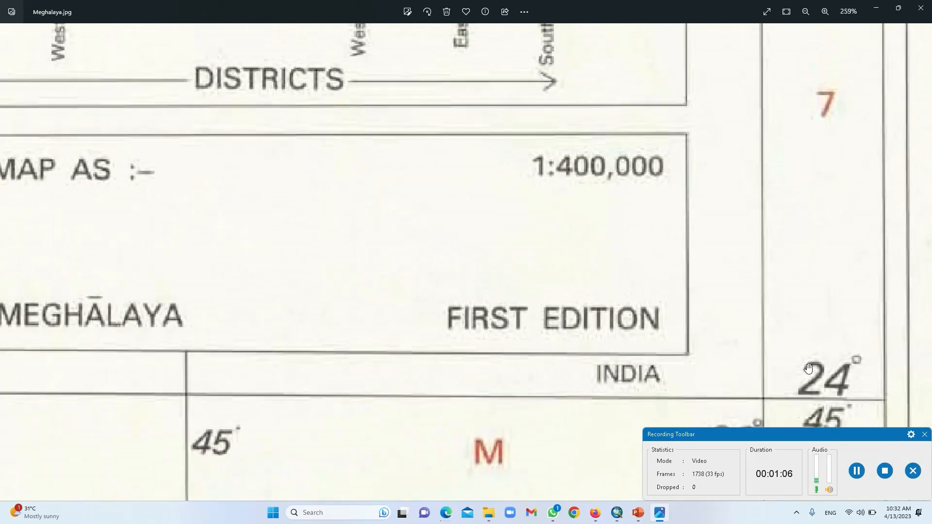
pyautogui.scroll(-3, 808, 368)
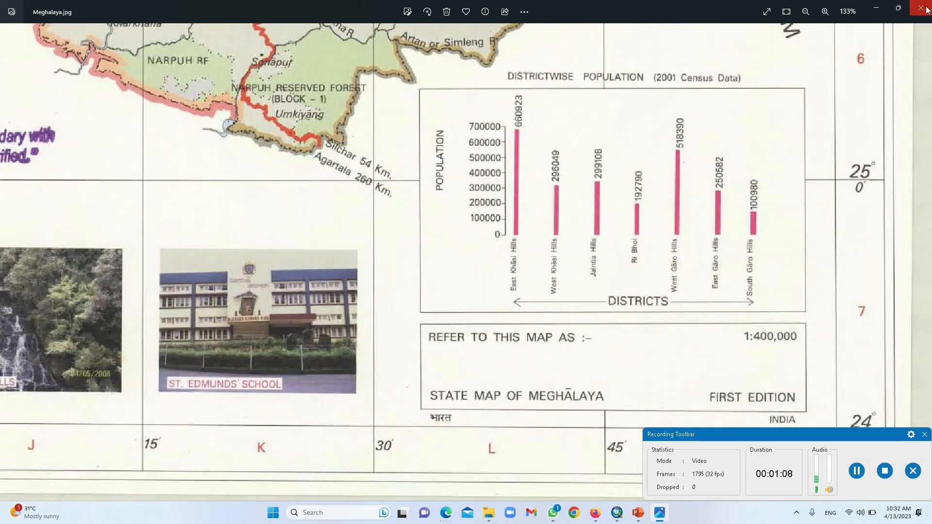
# Step: Close the map image, minimize the Meghalaya folder and bring ArcMap forward
pyautogui.click(921, 8)
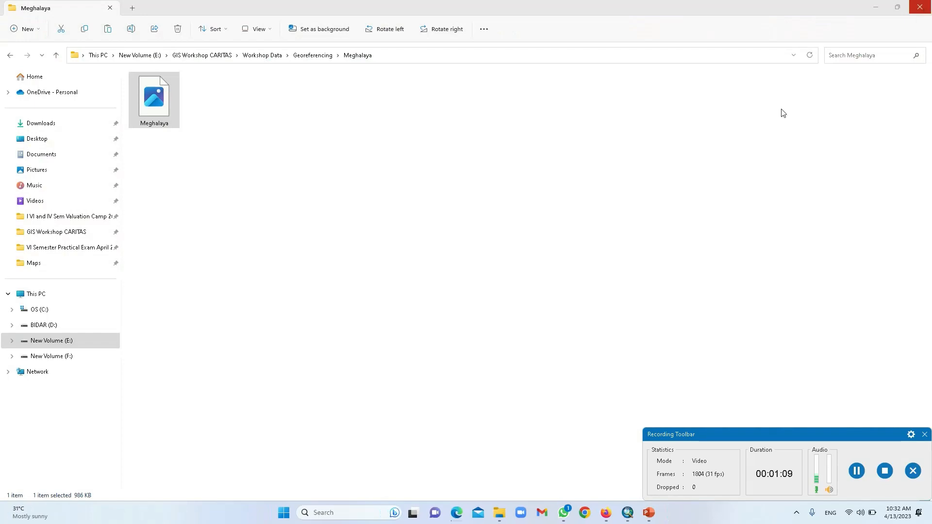
pyautogui.click(877, 9)
pyautogui.click(633, 514)
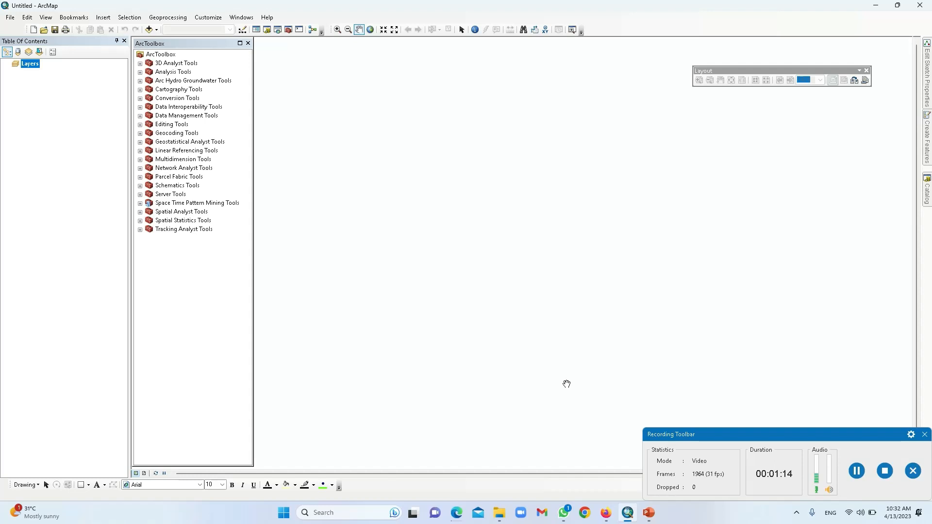
# Step: In the Catalog, expand E:\ > Workshop Data > Georeferencing > Meghalaya and select Meghalaya.jpg
pyautogui.click(927, 191)
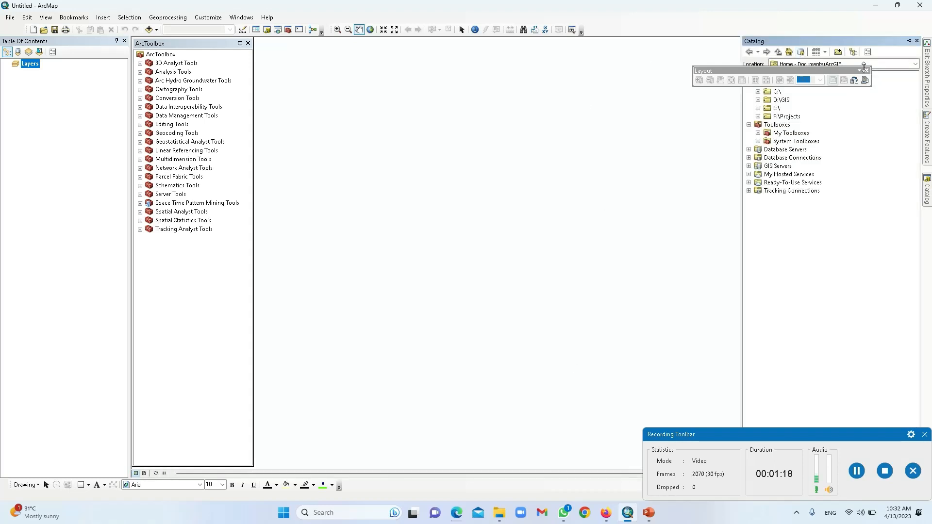
pyautogui.click(867, 71)
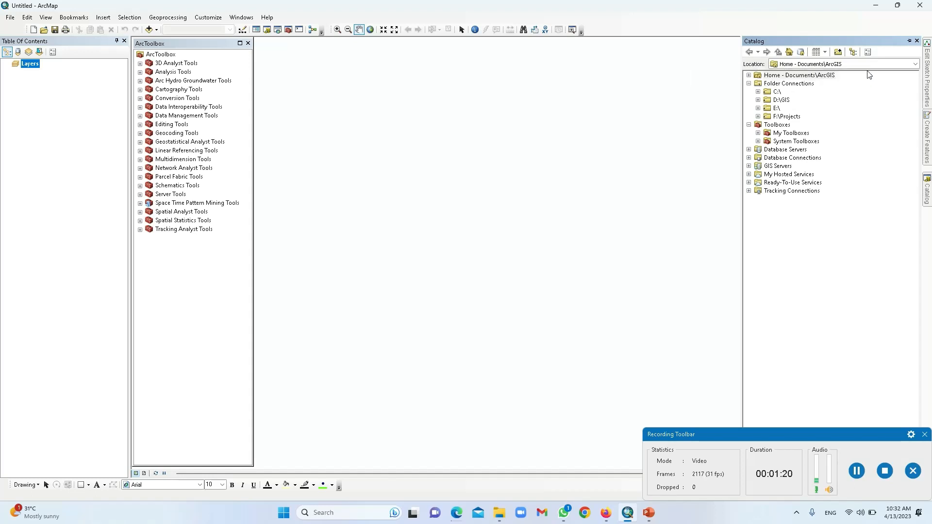
pyautogui.click(756, 108)
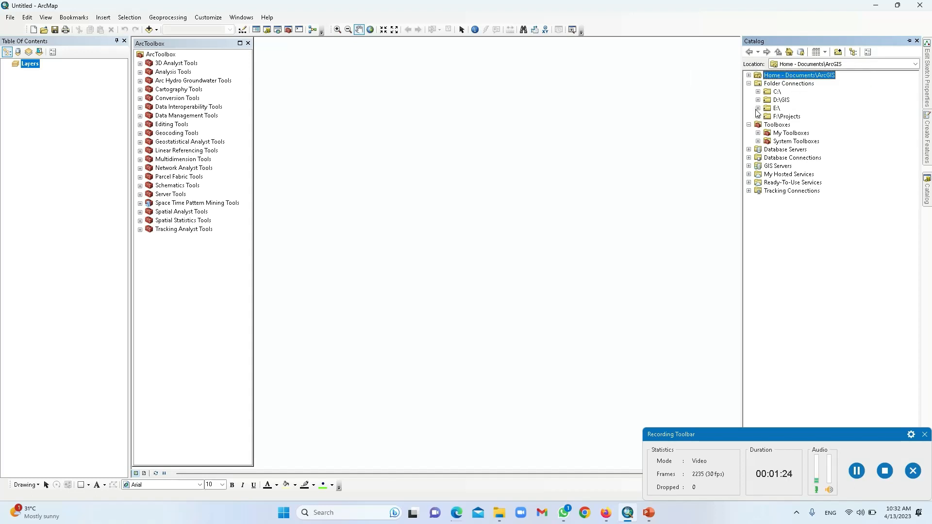
pyautogui.click(757, 107)
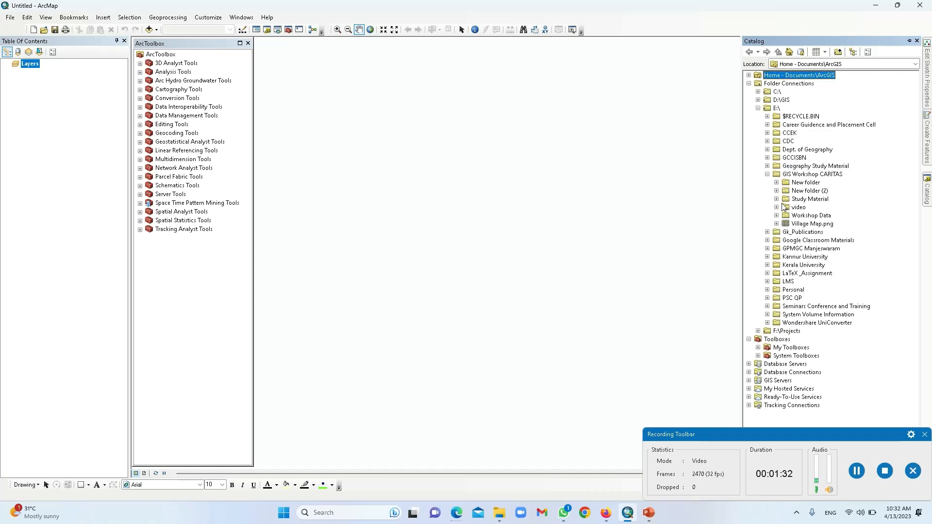
pyautogui.click(776, 216)
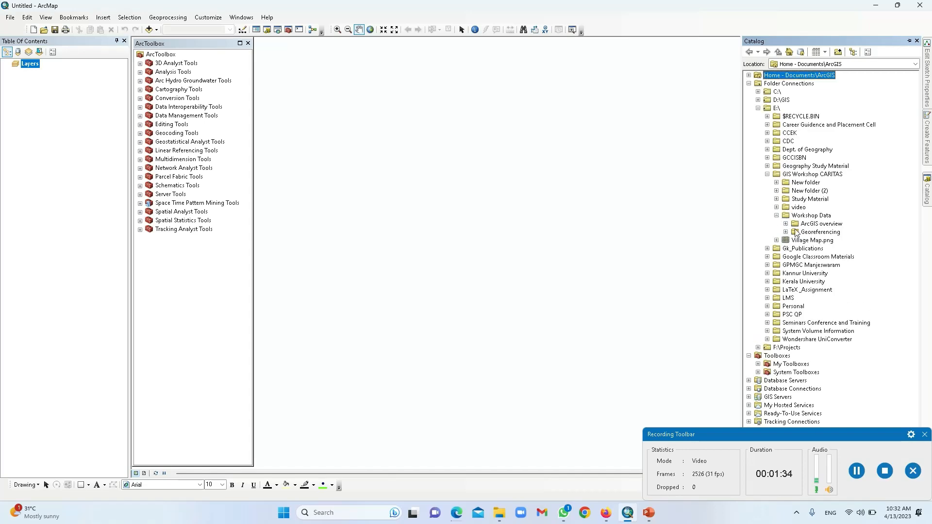
pyautogui.click(786, 233)
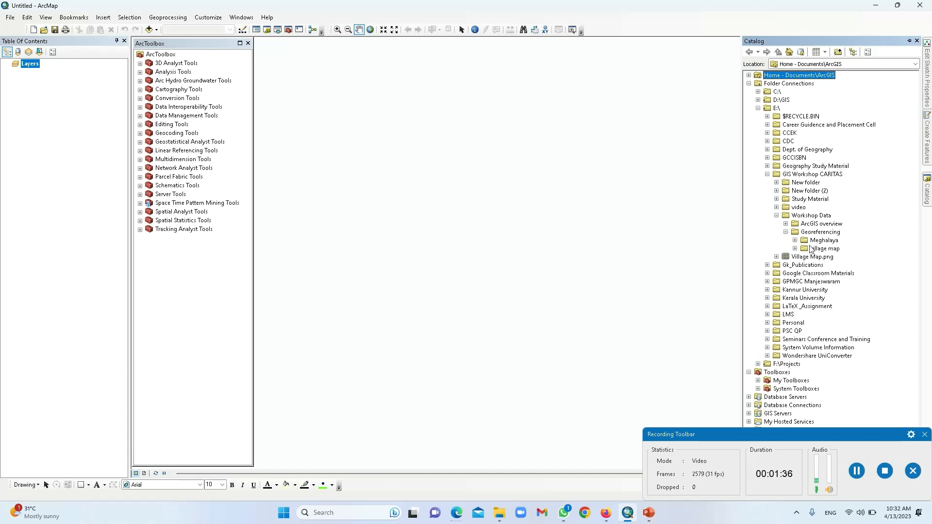
pyautogui.click(795, 241)
pyautogui.click(838, 248)
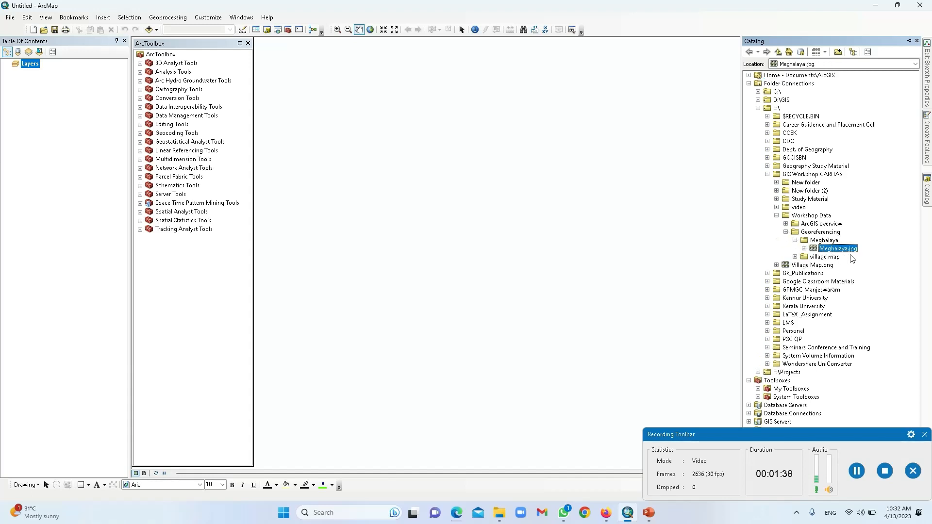
# Step: Open Meghalaya.jpg's Raster Dataset Properties and scroll down to its undefined spatial reference
pyautogui.rightClick(841, 253)
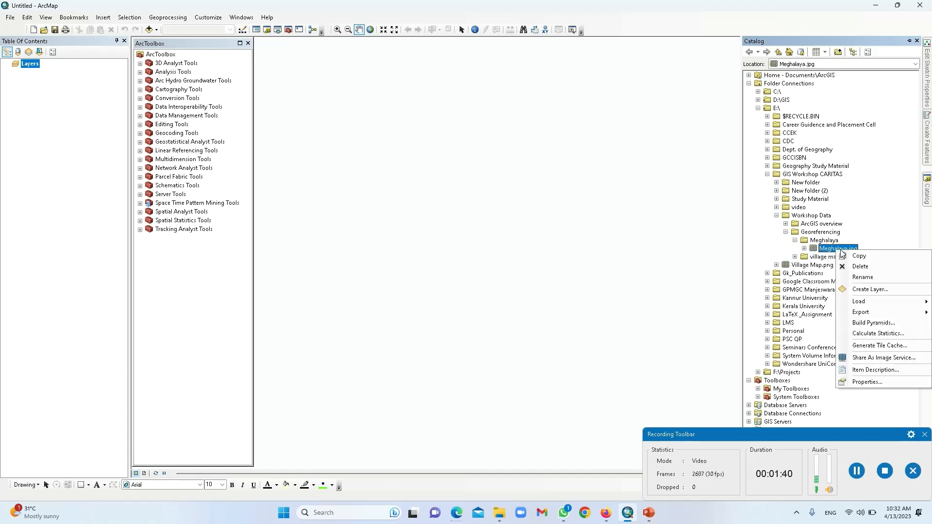
pyautogui.click(890, 382)
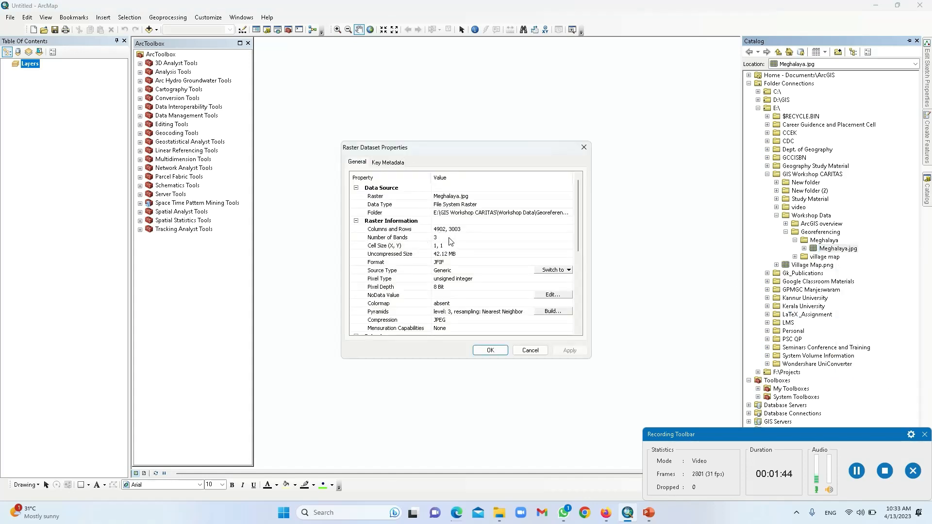
pyautogui.scroll(-2, 451, 250)
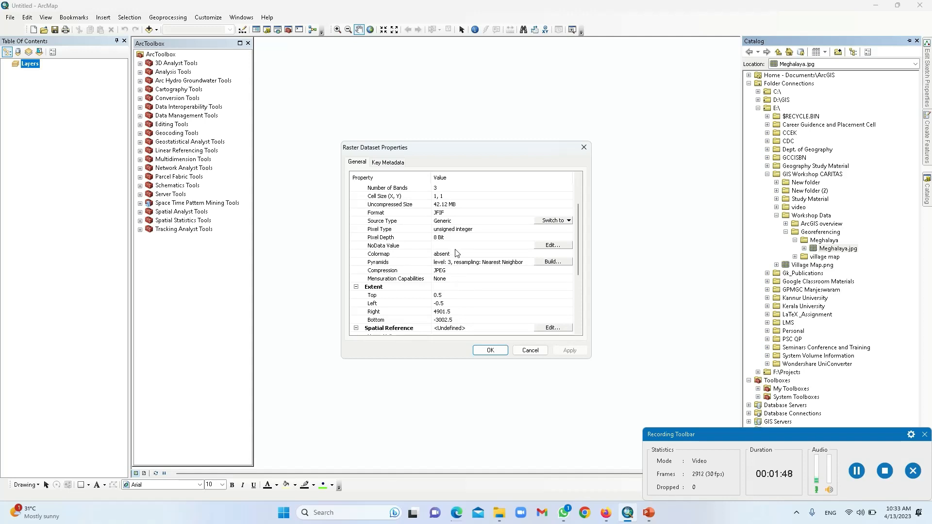
pyautogui.scroll(-2, 455, 247)
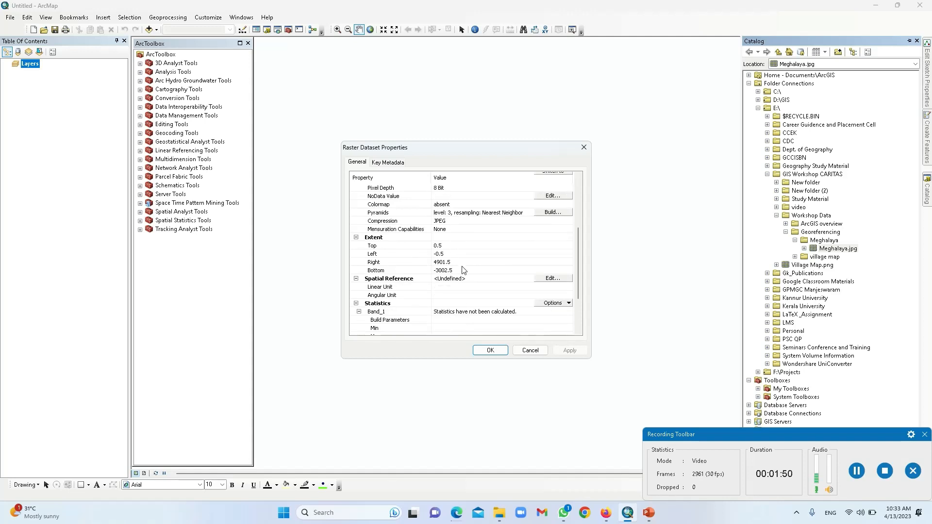
pyautogui.scroll(-3, 463, 270)
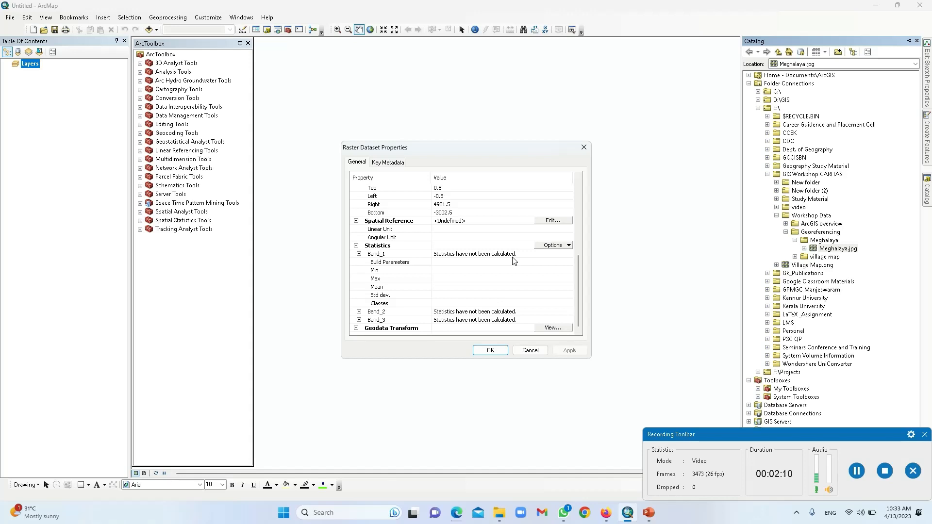
# Step: Set Meghalaya.jpg's spatial reference to Geographic > World > WGS 1984, apply, and close properties
pyautogui.click(553, 221)
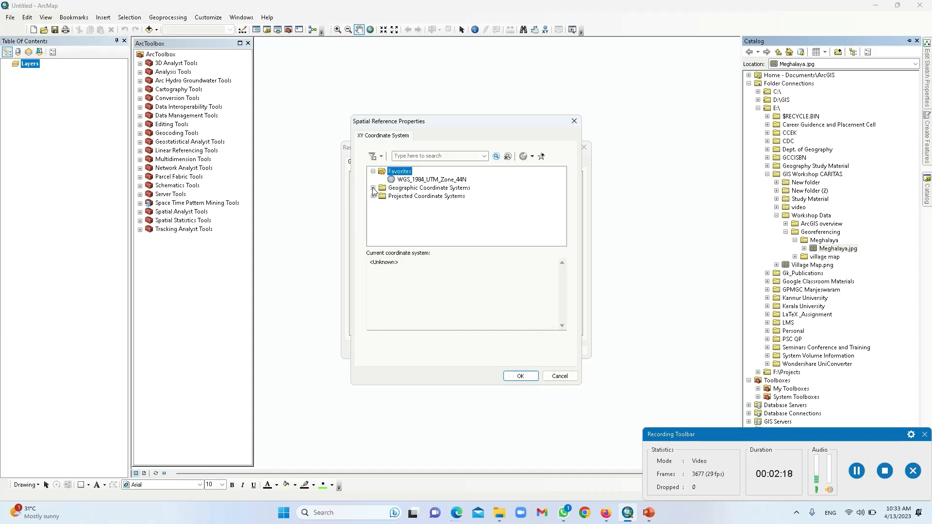
pyautogui.click(374, 188)
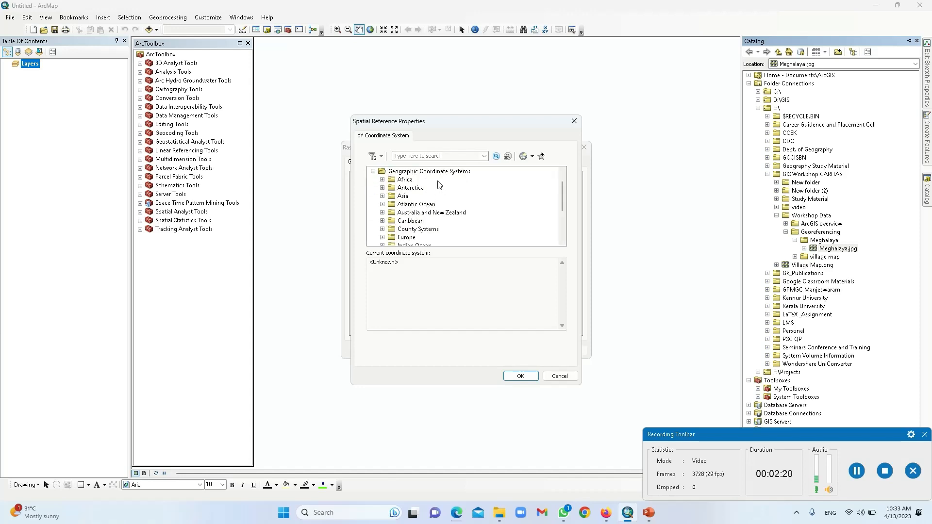
pyautogui.scroll(-3, 439, 185)
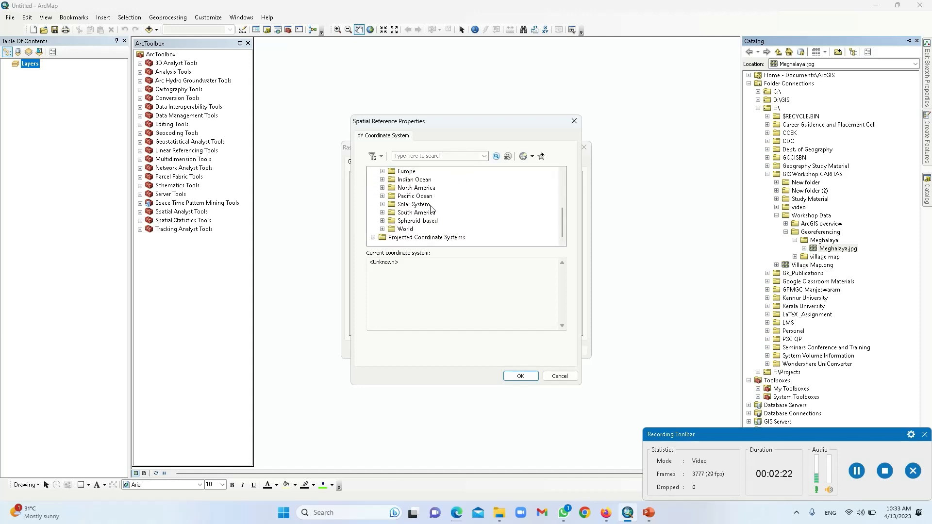
pyautogui.click(383, 229)
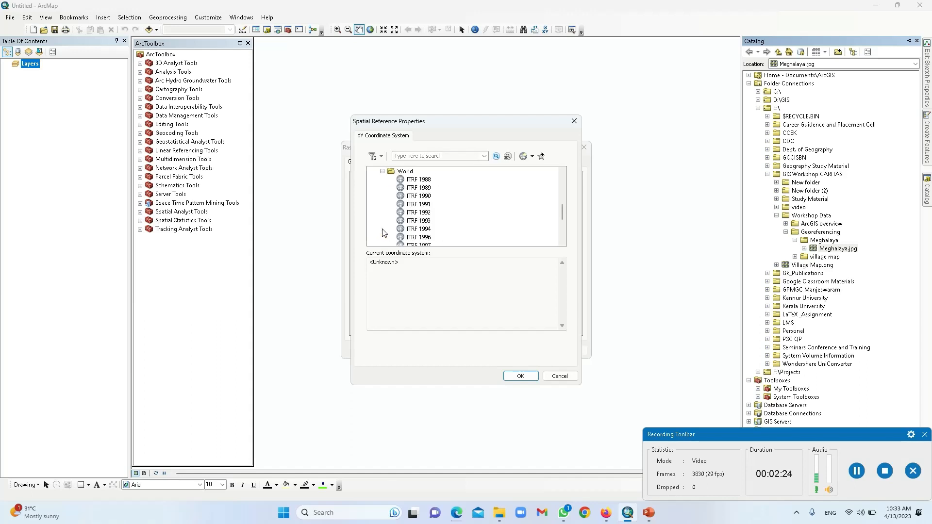
pyautogui.scroll(-3, 427, 199)
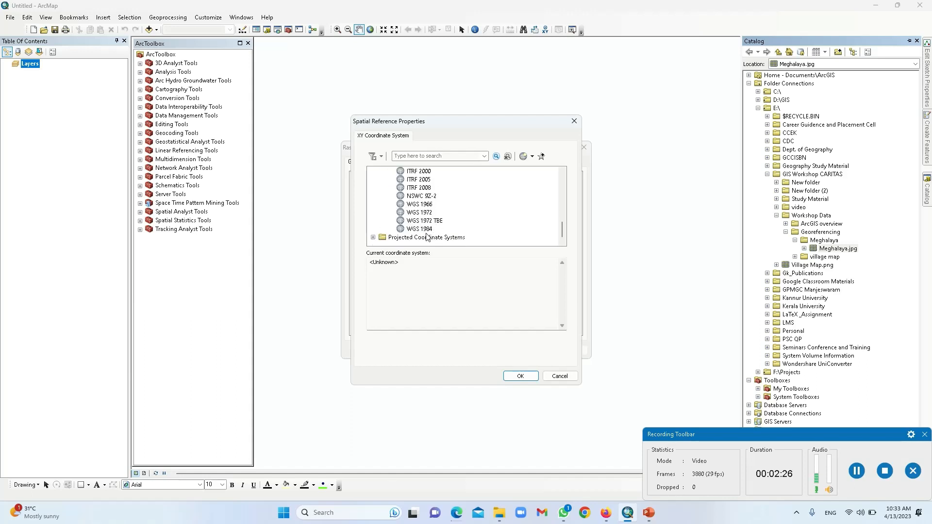
pyautogui.click(422, 229)
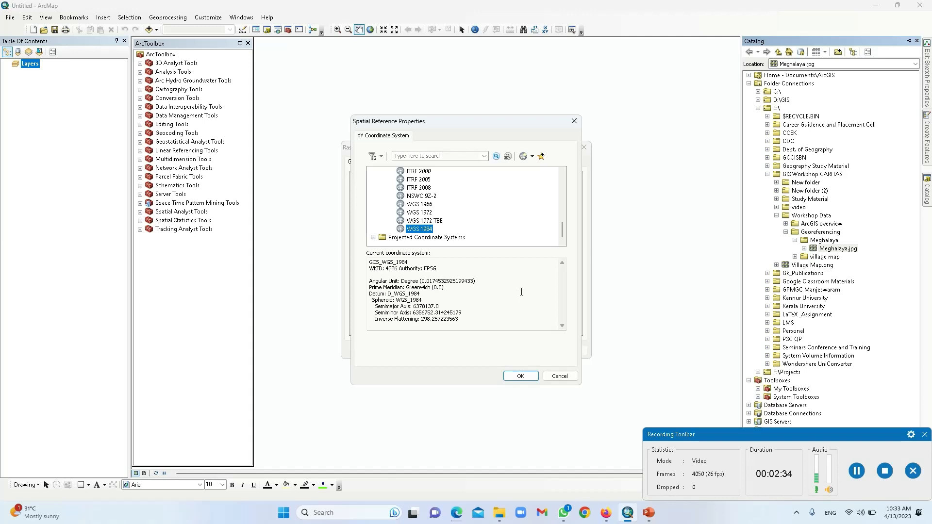
pyautogui.click(525, 378)
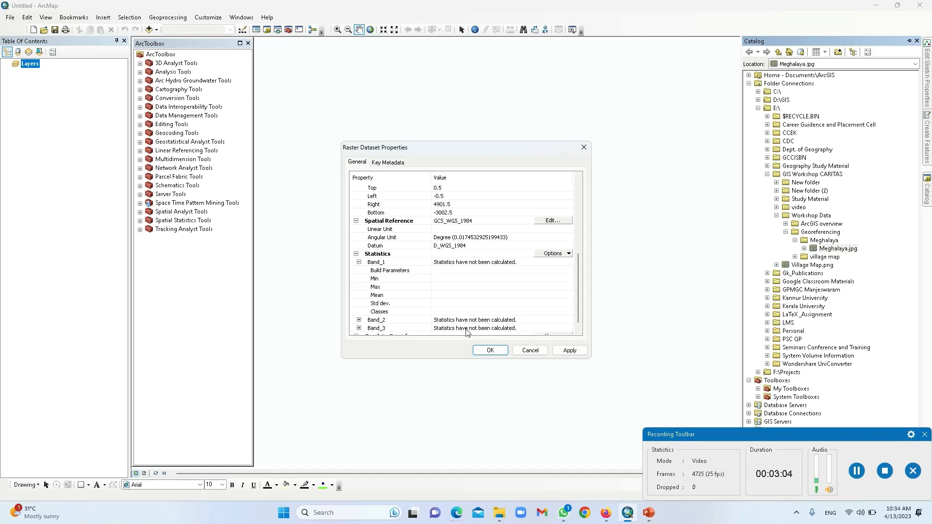
pyautogui.click(562, 352)
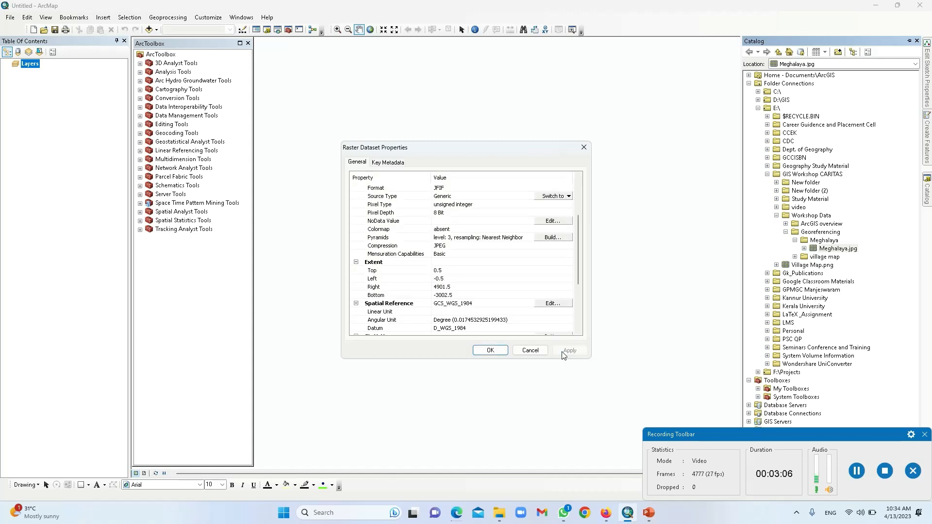
pyautogui.scroll(-4, 475, 284)
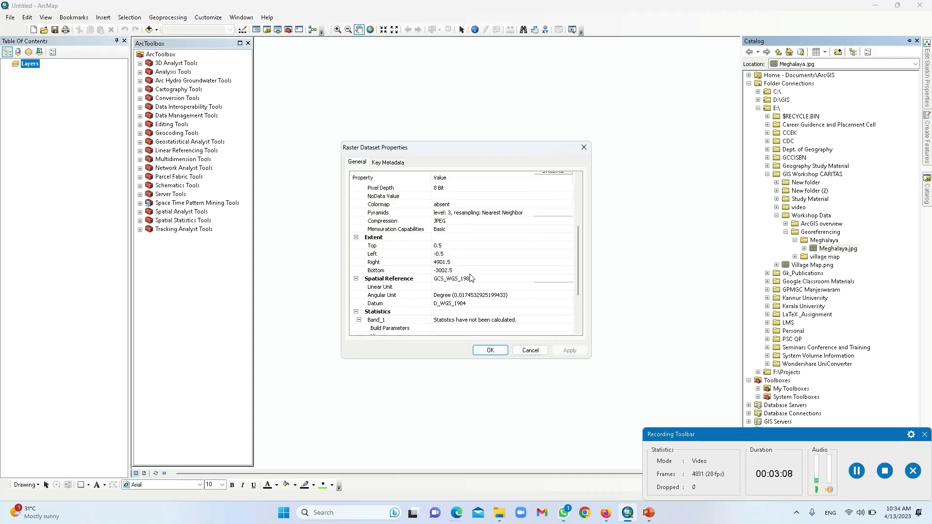
pyautogui.click(491, 351)
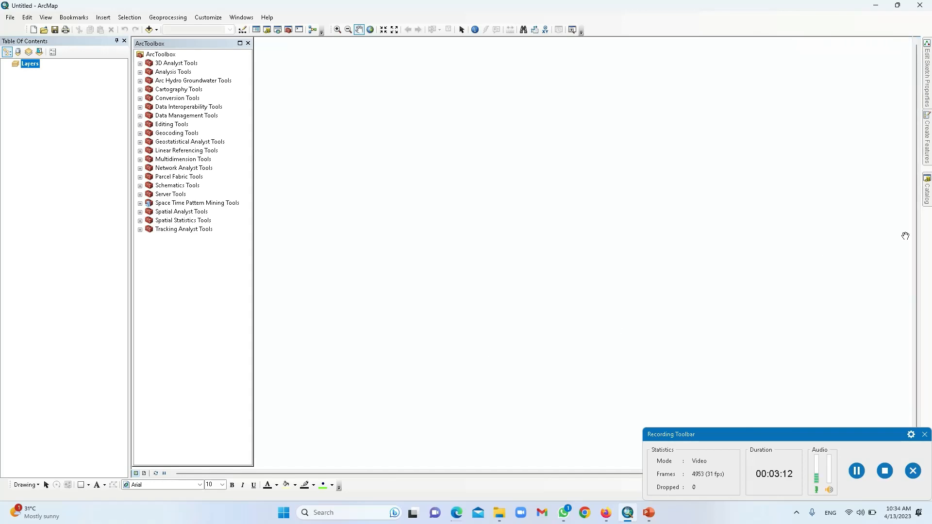
# Step: Add Meghalaya.jpg to the map and accept the inconsistent extent warning
pyautogui.moveTo(926, 189)
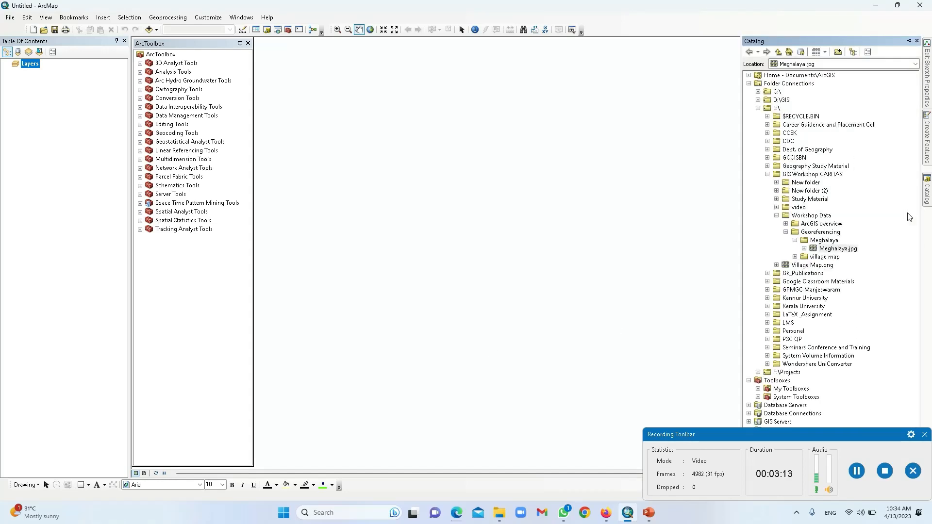
pyautogui.click(832, 249)
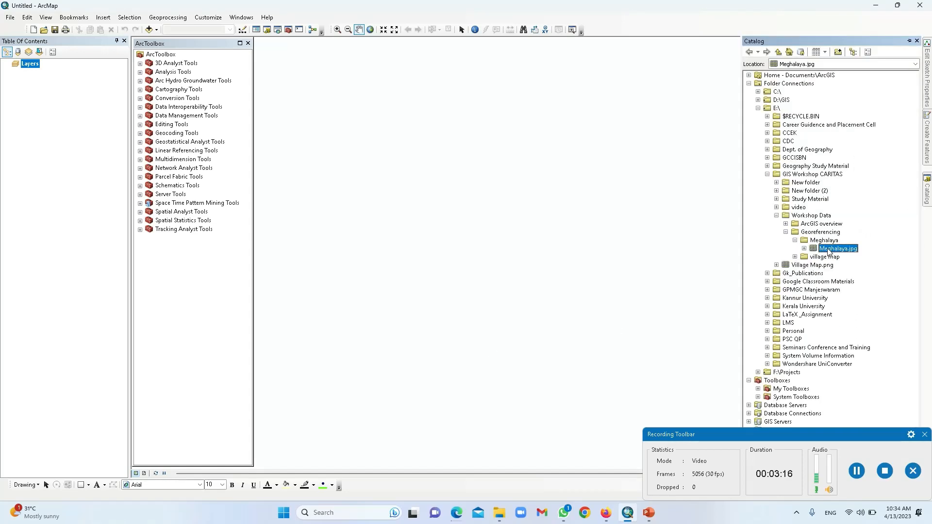
pyautogui.moveTo(828, 252); pyautogui.dragTo(535, 209)
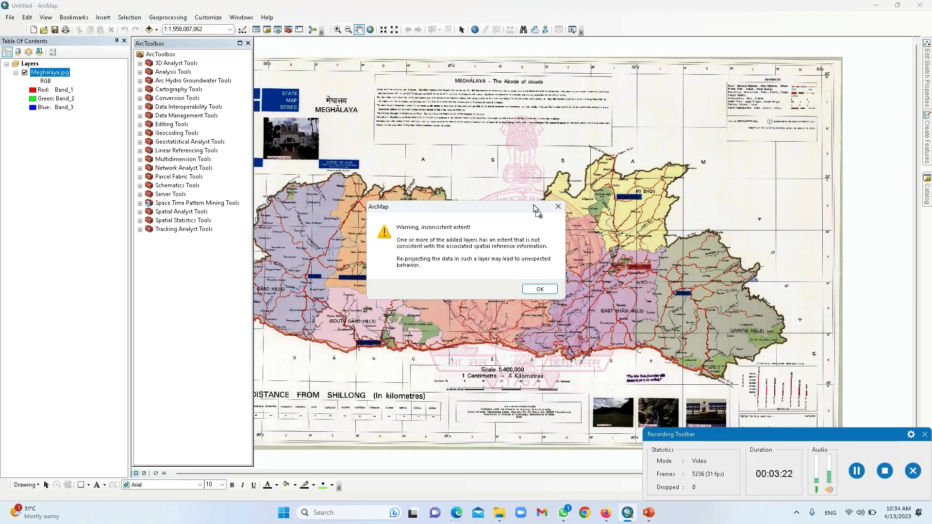
pyautogui.click(540, 289)
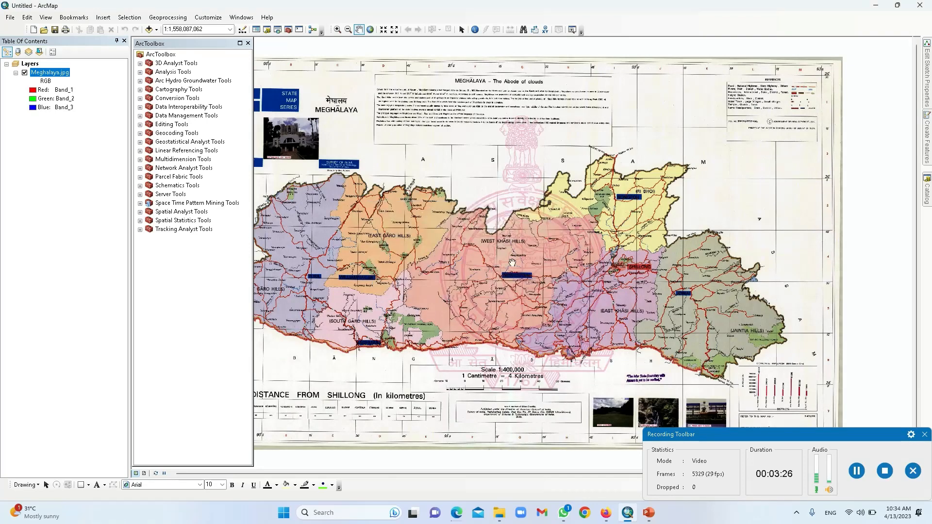
# Step: Pan and zoom to the map sheet's top-left corner with its A/B/C border labels
pyautogui.moveTo(482, 253); pyautogui.dragTo(617, 274)
pyautogui.moveTo(560, 232); pyautogui.dragTo(437, 239)
pyautogui.moveTo(509, 261); pyautogui.dragTo(610, 267)
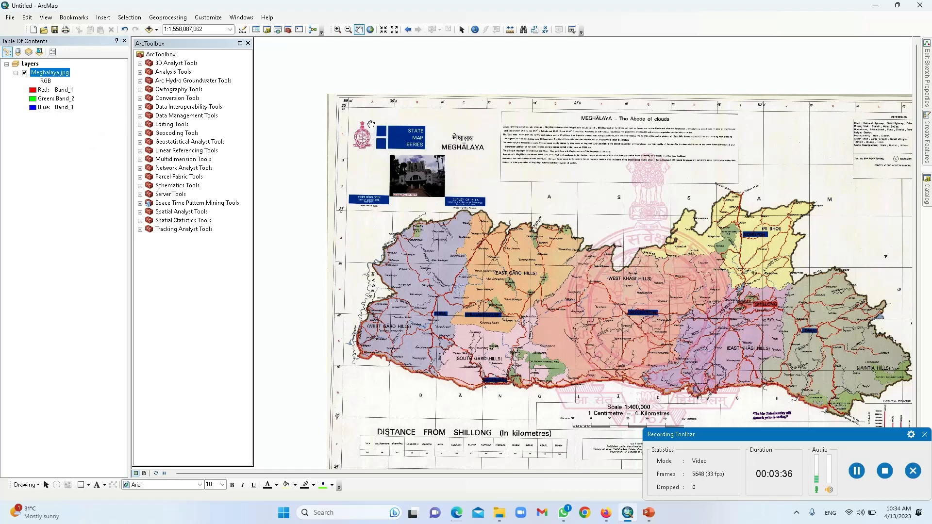
pyautogui.click(467, 210)
pyautogui.scroll(3, 467, 210)
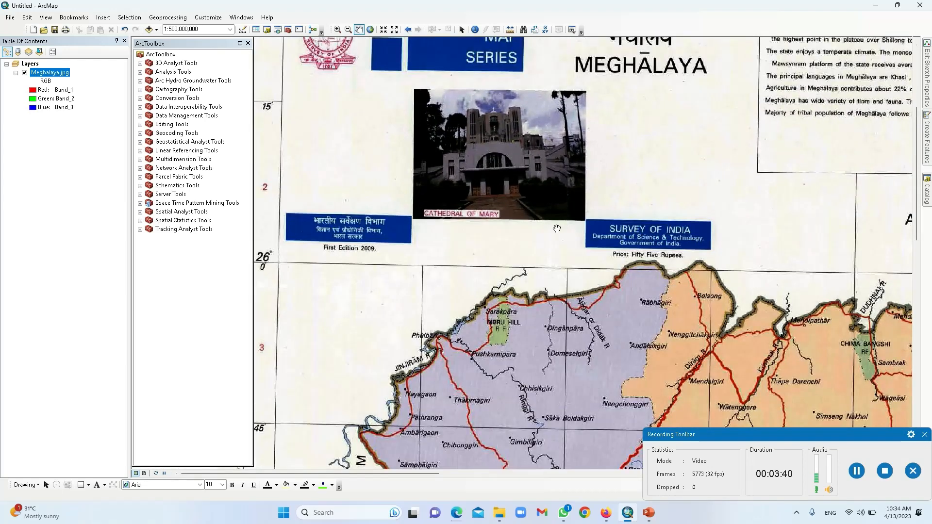
pyautogui.moveTo(564, 186); pyautogui.dragTo(624, 250)
pyautogui.moveTo(427, 136); pyautogui.dragTo(500, 289)
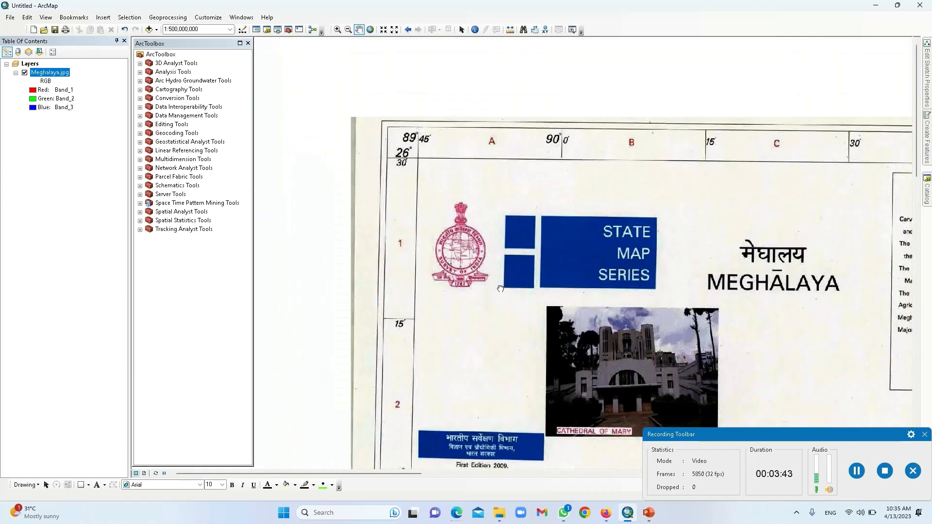
# Step: Turn on the Georeferencing toolbar and dock it beside the other toolbars
pyautogui.rightClick(647, 23)
pyautogui.rightClick(622, 25)
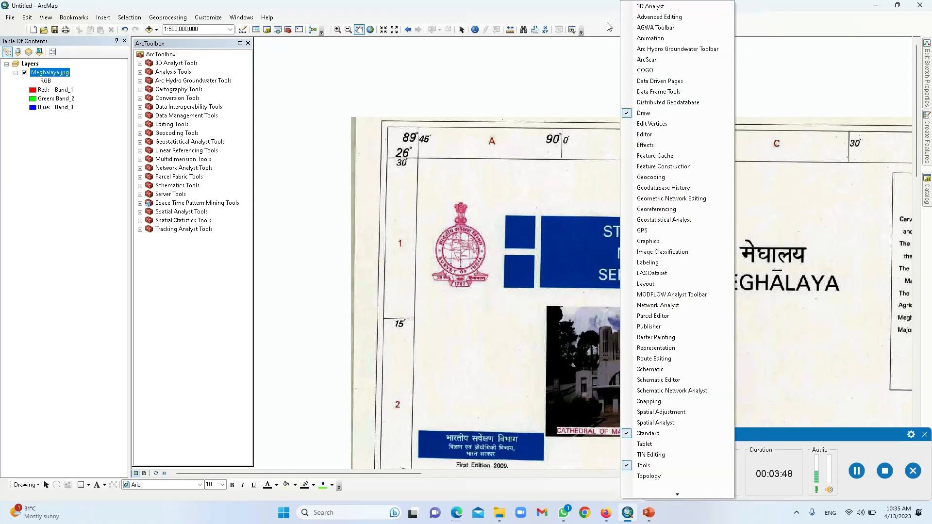
pyautogui.rightClick(594, 23)
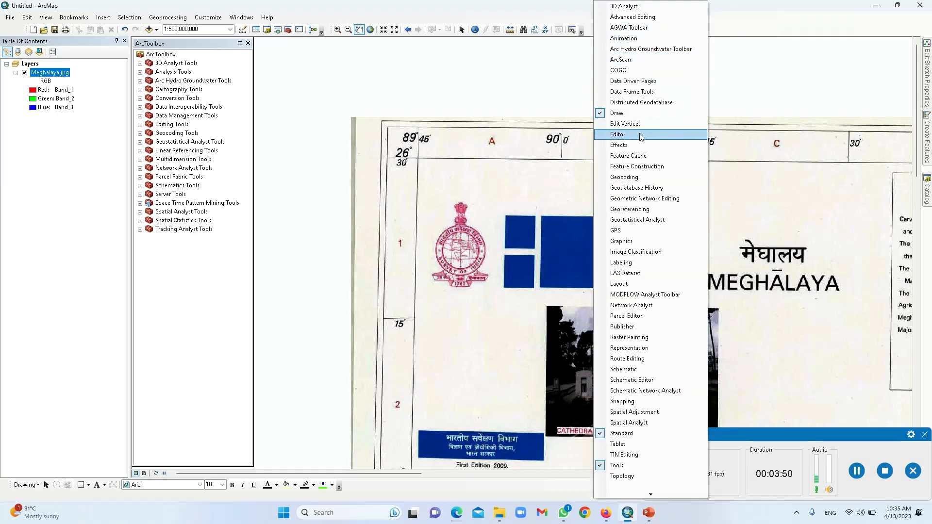
pyautogui.click(648, 211)
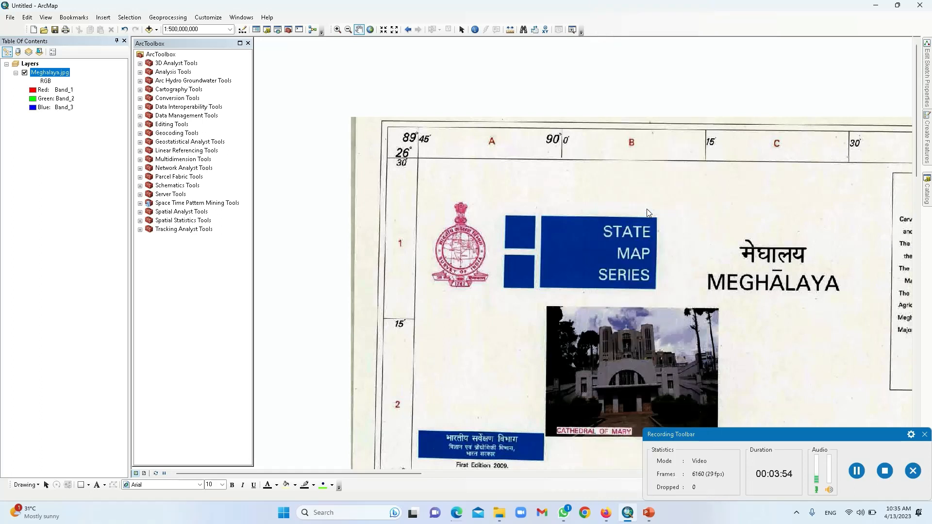
pyautogui.moveTo(527, 96); pyautogui.dragTo(741, 34)
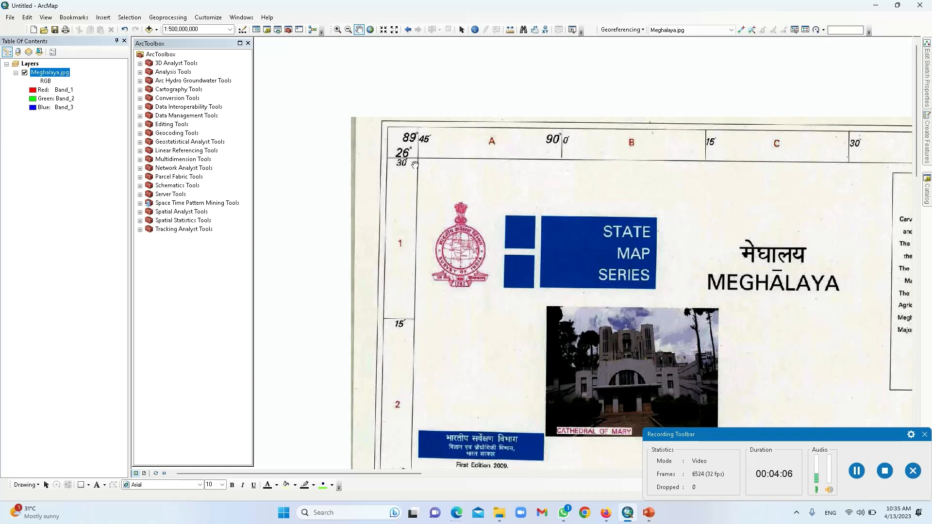
# Step: Zoom in with rectangles onto the top-left corner's 89°45′ and 26°30′ grid labels
pyautogui.click(337, 29)
pyautogui.moveTo(472, 197); pyautogui.dragTo(347, 96)
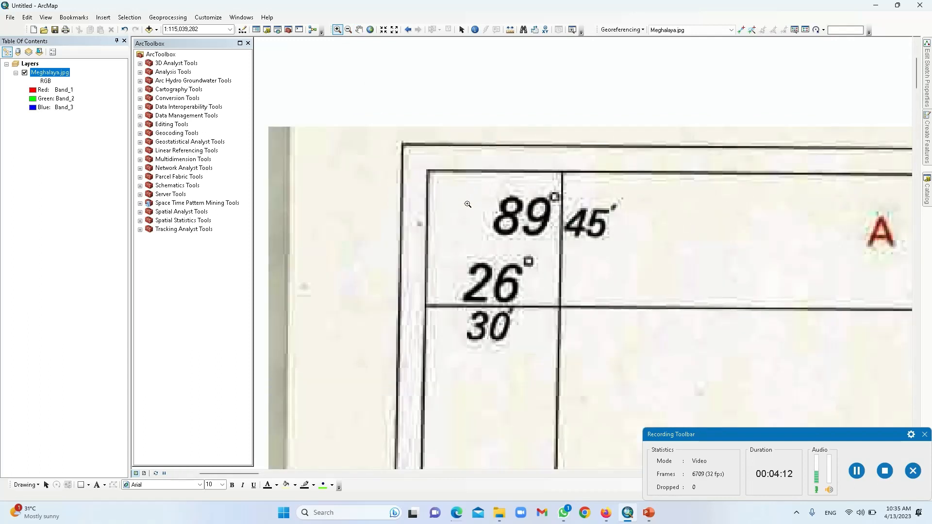
pyautogui.moveTo(611, 355); pyautogui.dragTo(415, 154)
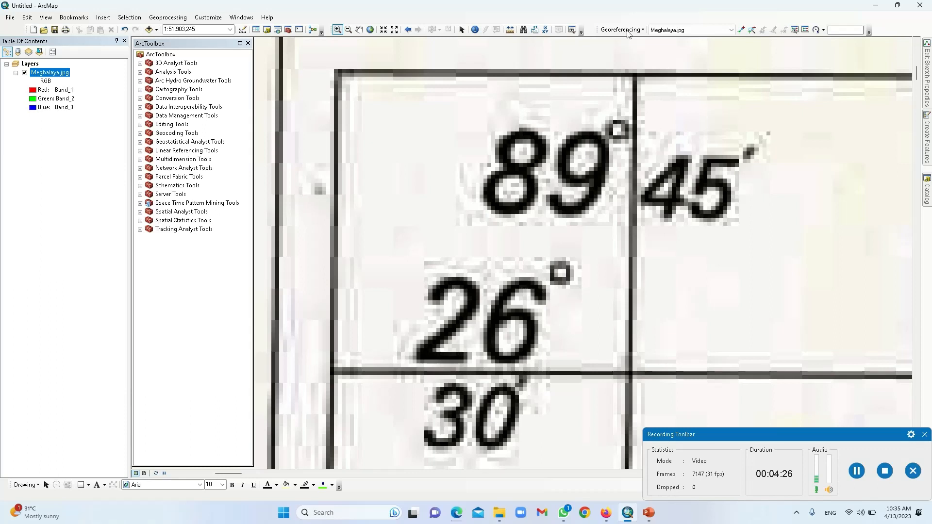
# Step: Place a control point at the 89°45′ / 26°30′ grid-line intersection
pyautogui.click(741, 33)
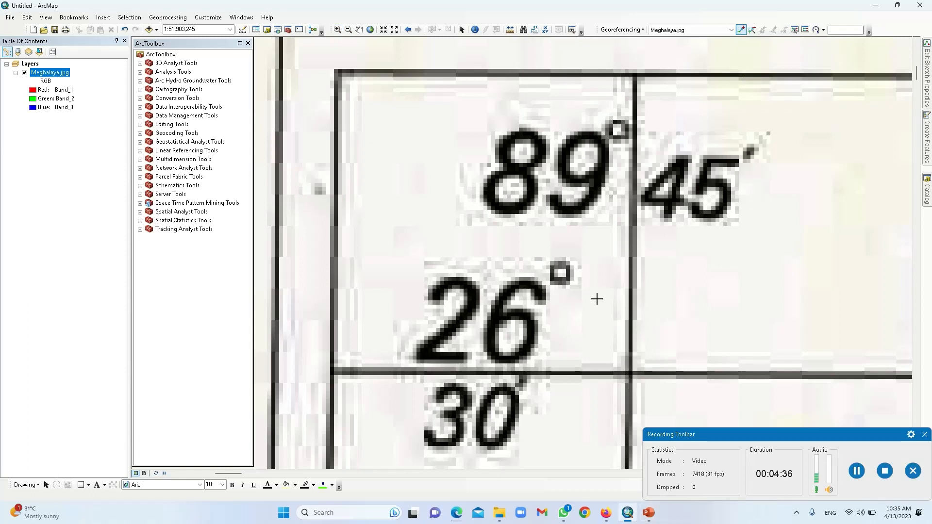
pyautogui.scroll(1, 631, 373)
pyautogui.scroll(2, 634, 374)
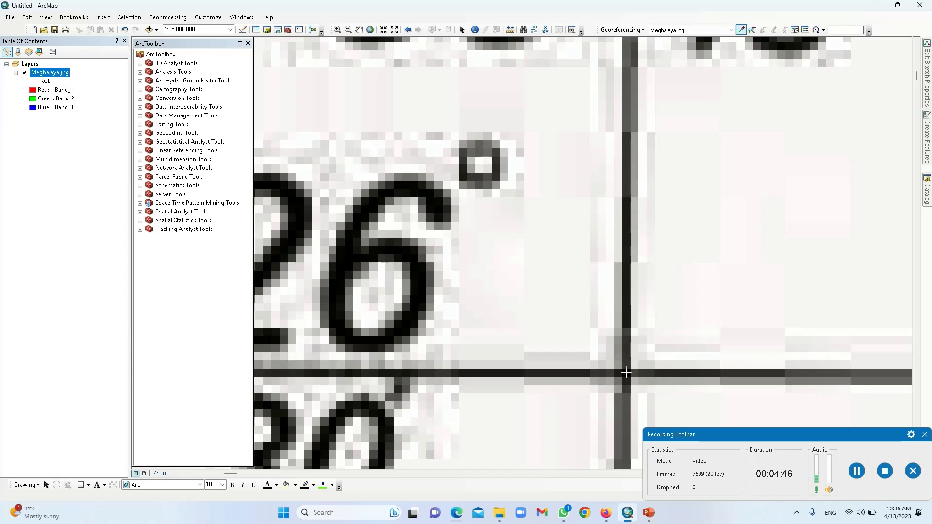
pyautogui.click(626, 372)
# Step: Bring up the Input X and Y / Input DMS of Lon and Lat options for the point
pyautogui.scroll(-1, 722, 318)
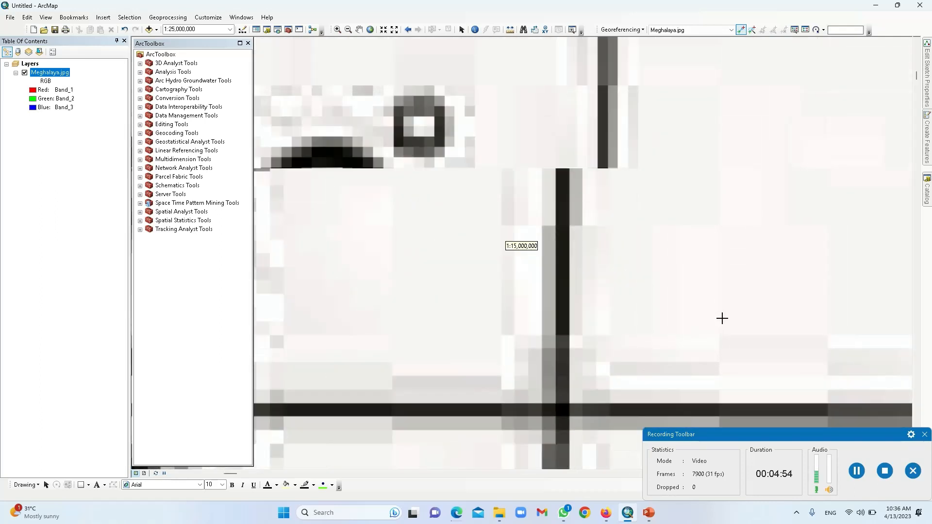
pyautogui.scroll(1, 722, 318)
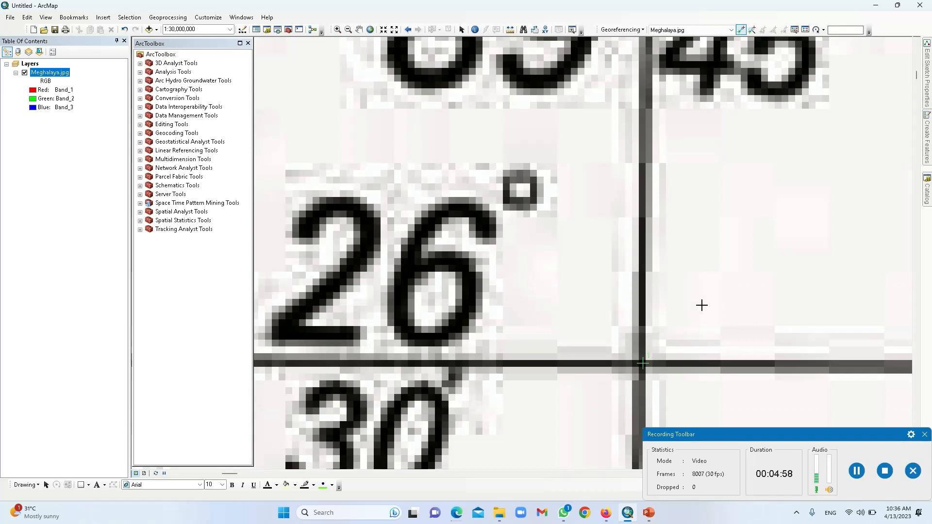
pyautogui.scroll(1, 703, 300)
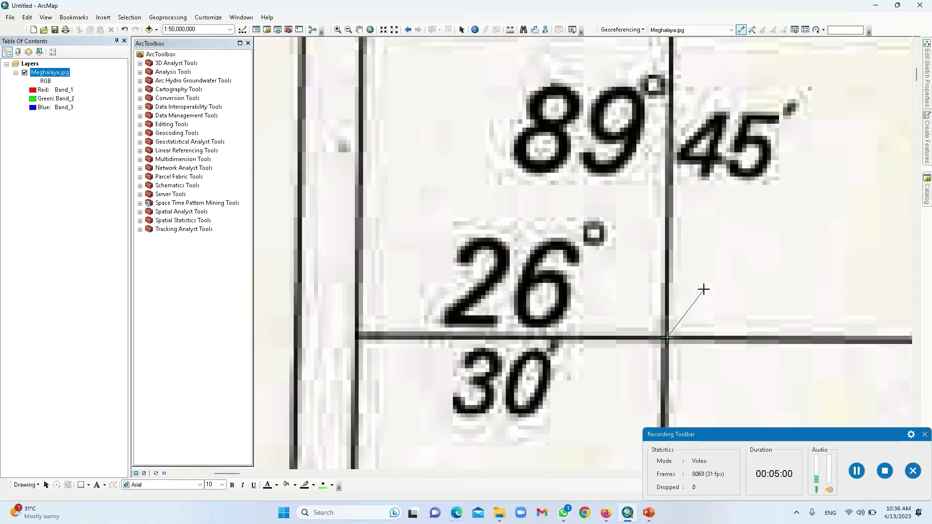
pyautogui.rightClick(713, 287)
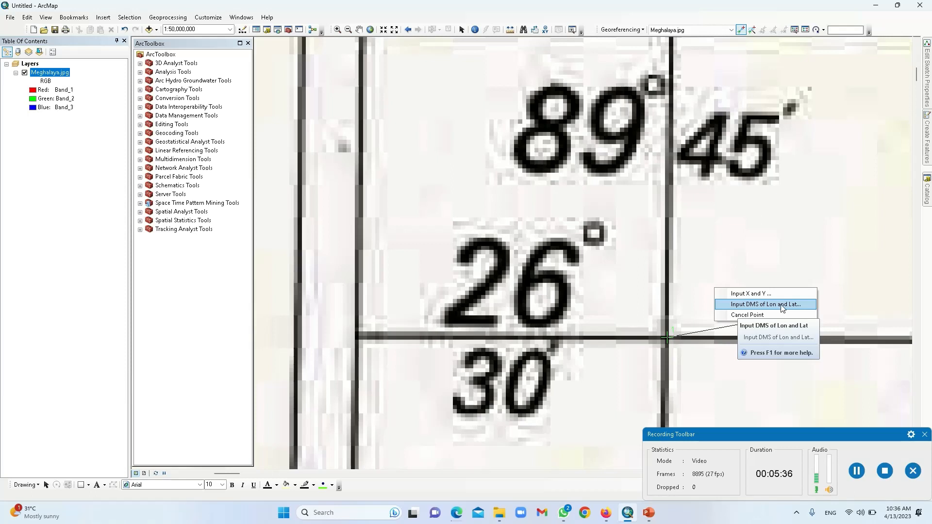
# Step: In the DMS coordinate entry, set the longitude to 89° 45′ 0″ E
pyautogui.click(781, 309)
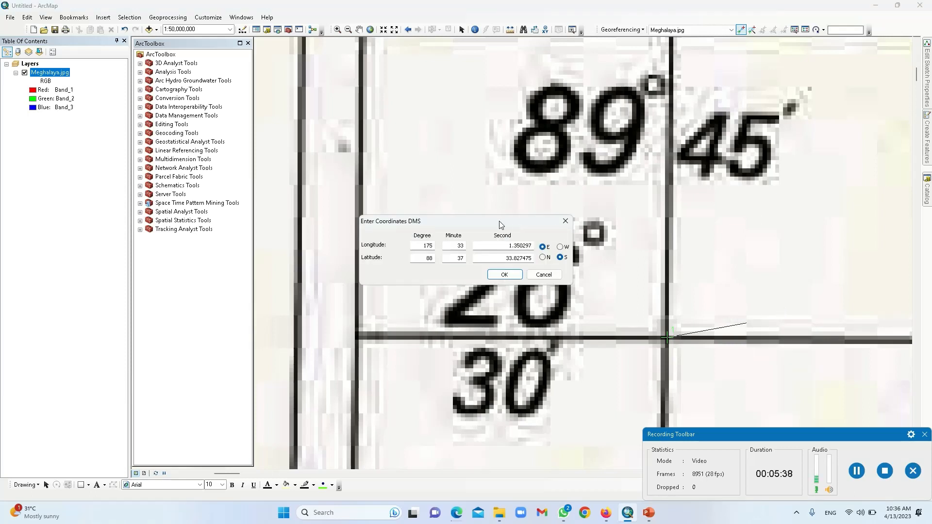
pyautogui.moveTo(500, 224); pyautogui.dragTo(831, 210)
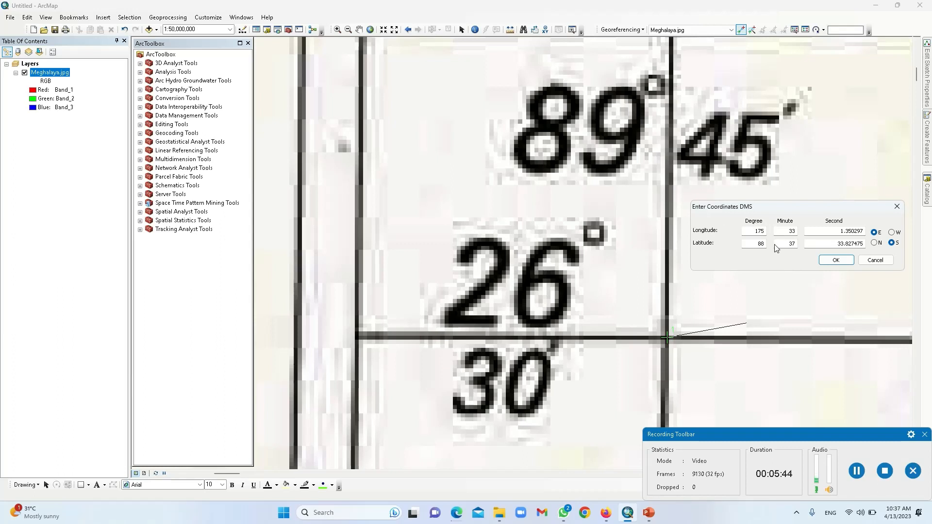
pyautogui.moveTo(755, 232); pyautogui.dragTo(768, 234)
pyautogui.click(800, 231)
pyautogui.doubleClick(801, 232)
pyautogui.write('45')
pyautogui.press('Tab')
pyautogui.write('0')
# Step: Set the latitude to 26° 30′ 0″ N, switching S to N, and confirm the first control point
pyautogui.click(875, 242)
pyautogui.moveTo(757, 244); pyautogui.dragTo(767, 245)
pyautogui.write('26')
pyautogui.click(789, 245)
pyautogui.moveTo(839, 246); pyautogui.dragTo(865, 244)
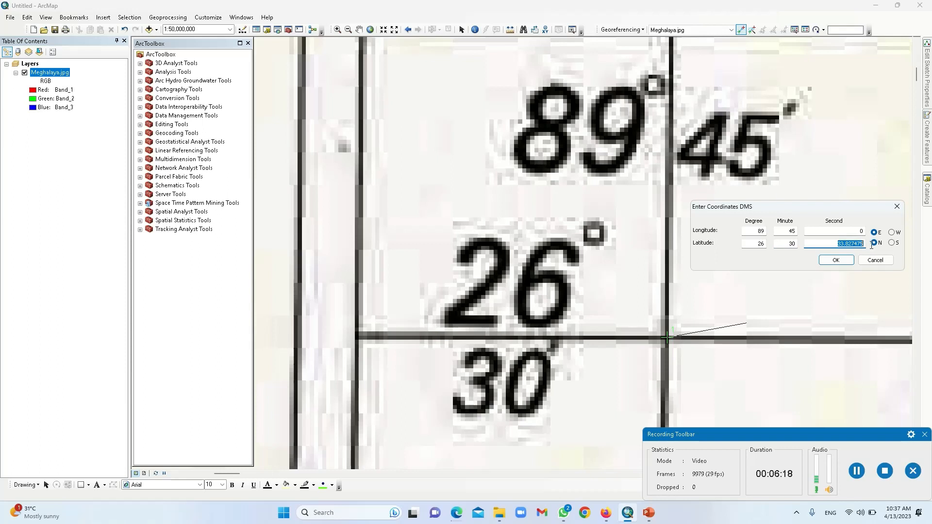
pyautogui.write('0')
pyautogui.click(837, 260)
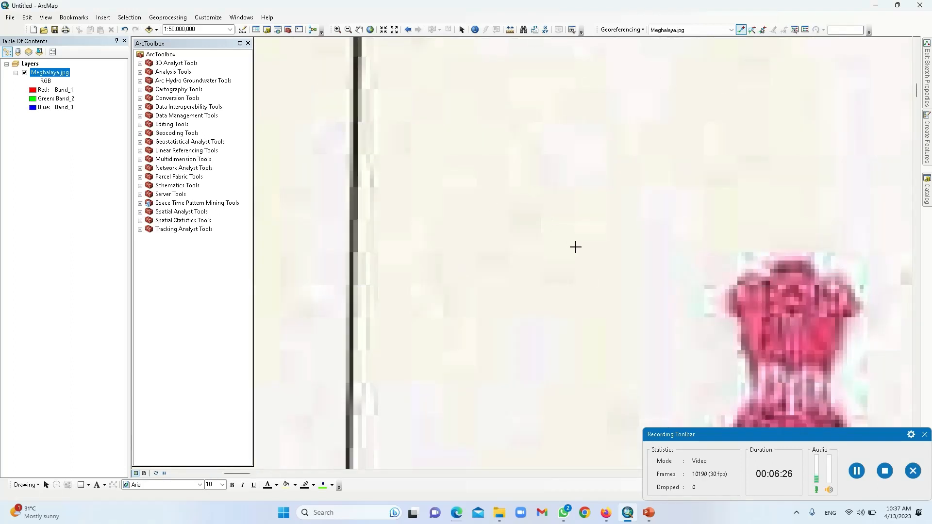
pyautogui.scroll(2, 580, 225)
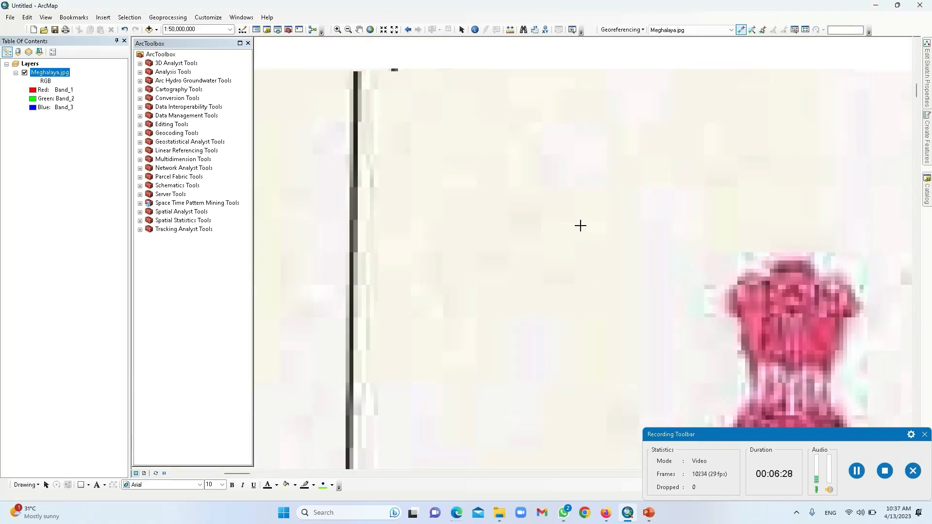
pyautogui.scroll(-3, 580, 225)
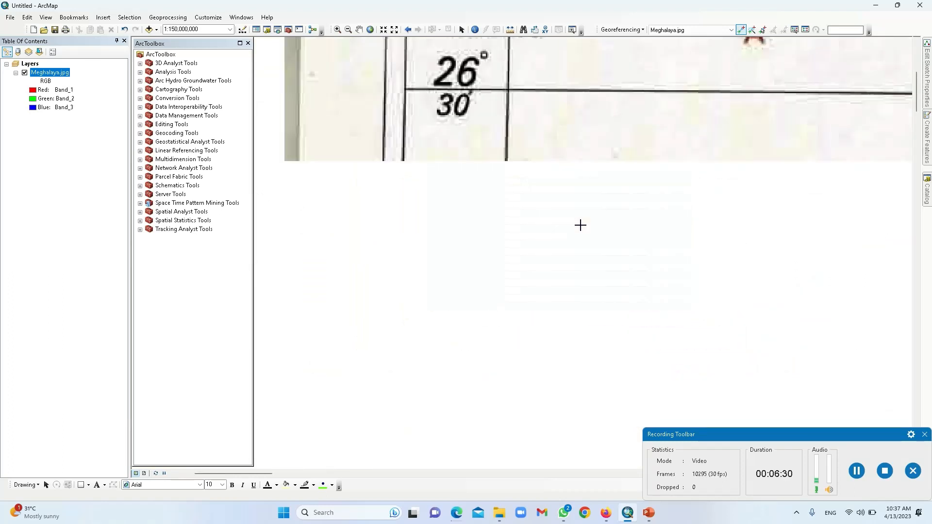
pyautogui.scroll(1, 580, 225)
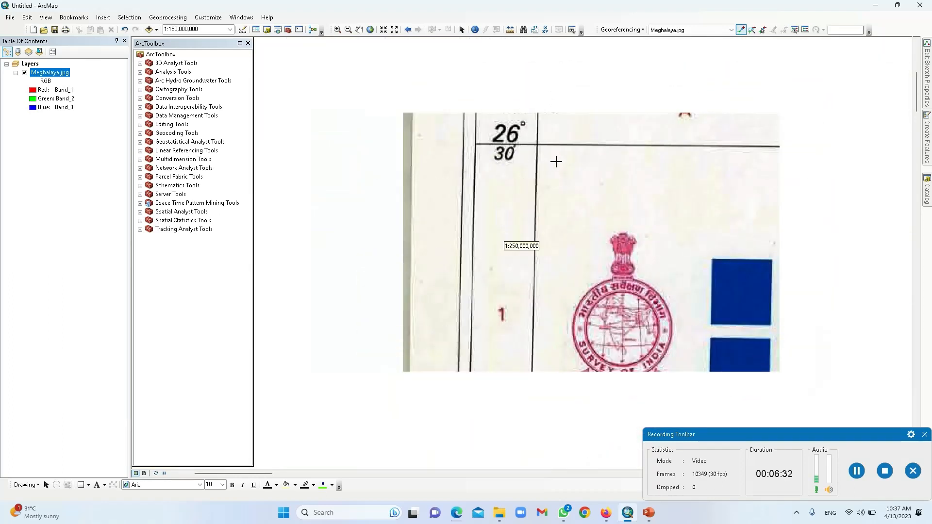
pyautogui.scroll(-2, 552, 143)
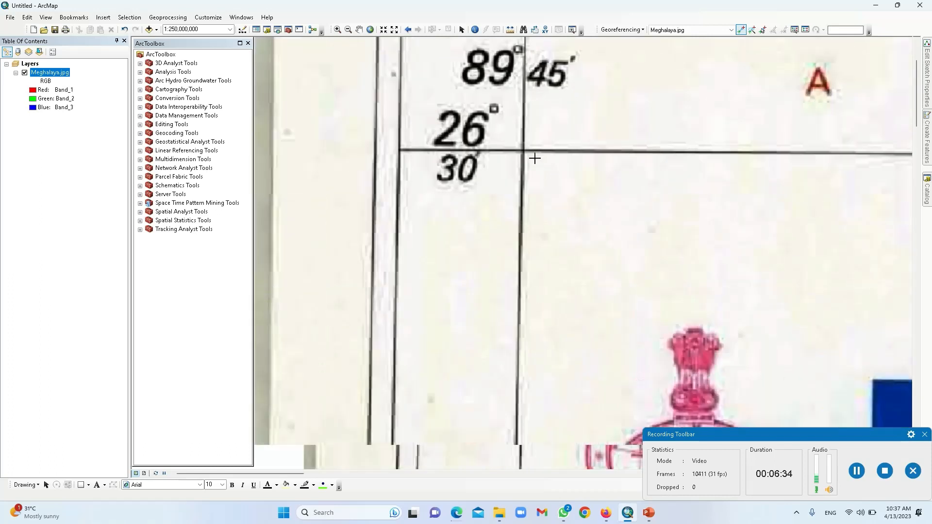
pyautogui.click(805, 29)
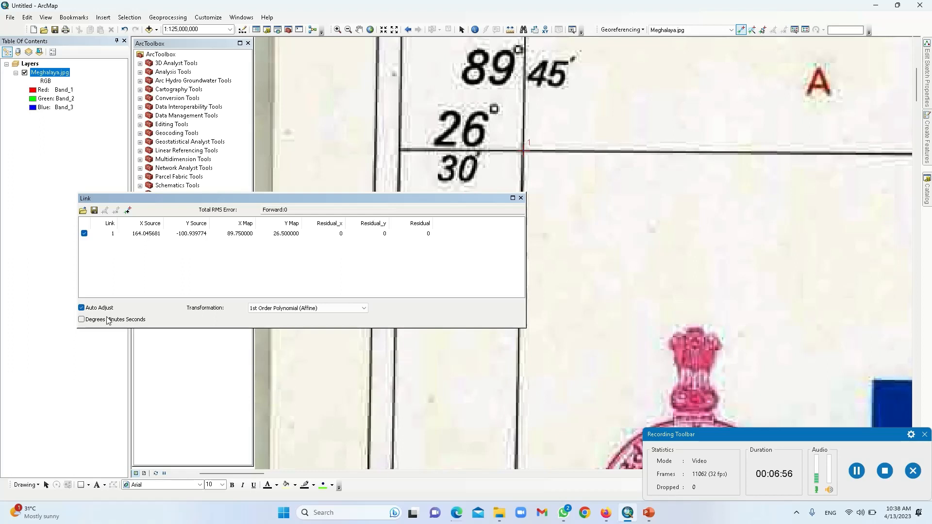
pyautogui.click(521, 199)
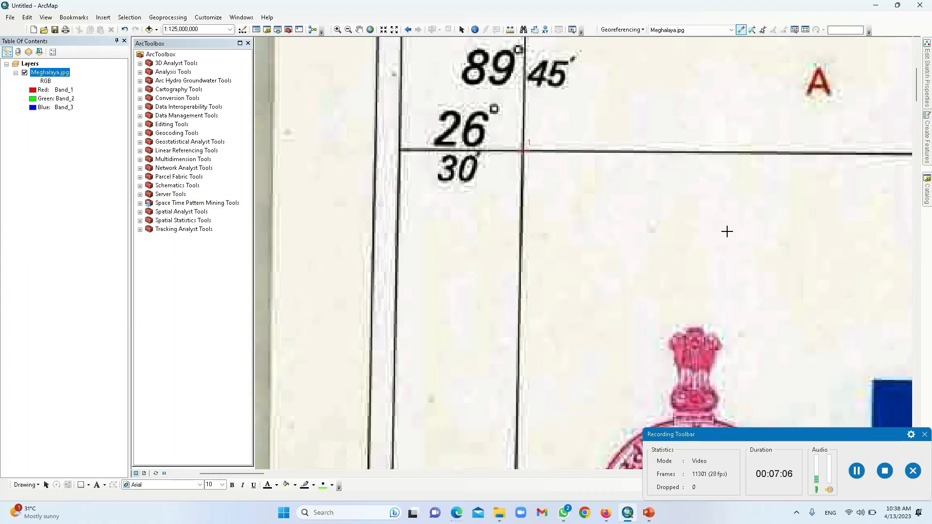
# Step: Pan east along the map's top border to the 93° 0′ / 26° 30′ corner
pyautogui.scroll(1, 721, 239)
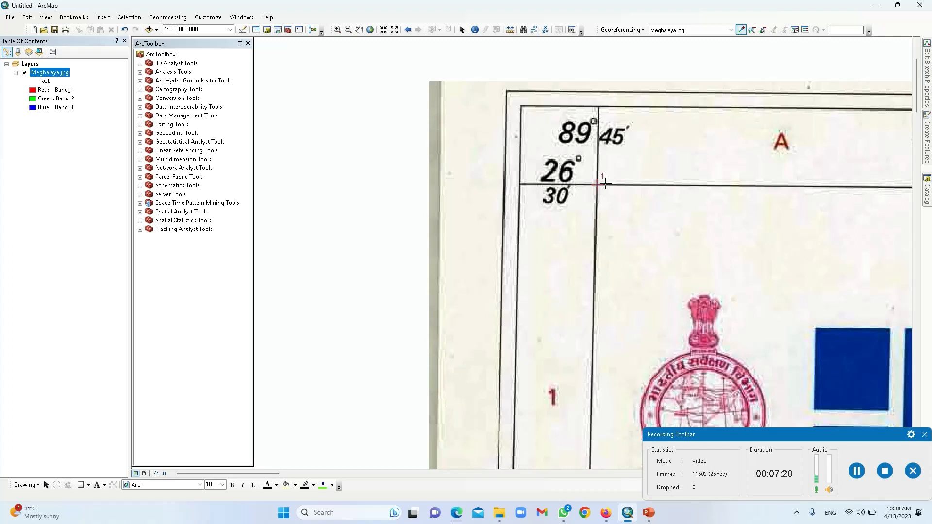
pyautogui.click(360, 32)
pyautogui.moveTo(865, 181); pyautogui.dragTo(281, 155)
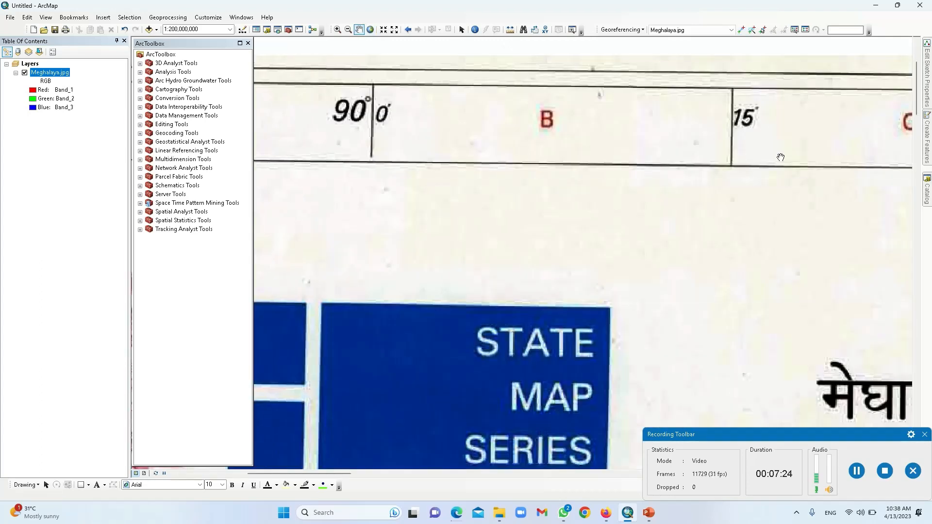
pyautogui.moveTo(781, 158); pyautogui.dragTo(283, 158)
pyautogui.moveTo(797, 173); pyautogui.dragTo(333, 176)
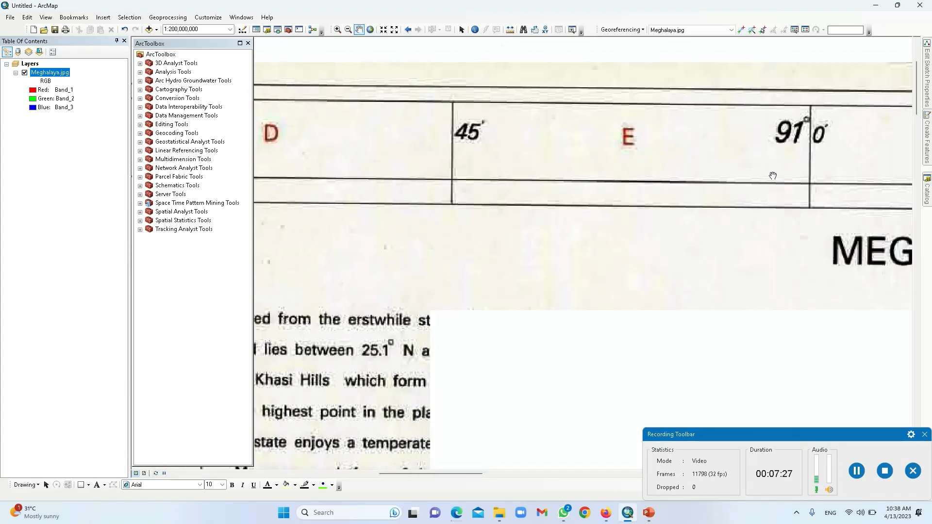
pyautogui.moveTo(773, 176); pyautogui.dragTo(303, 165)
pyautogui.moveTo(866, 180); pyautogui.dragTo(456, 181)
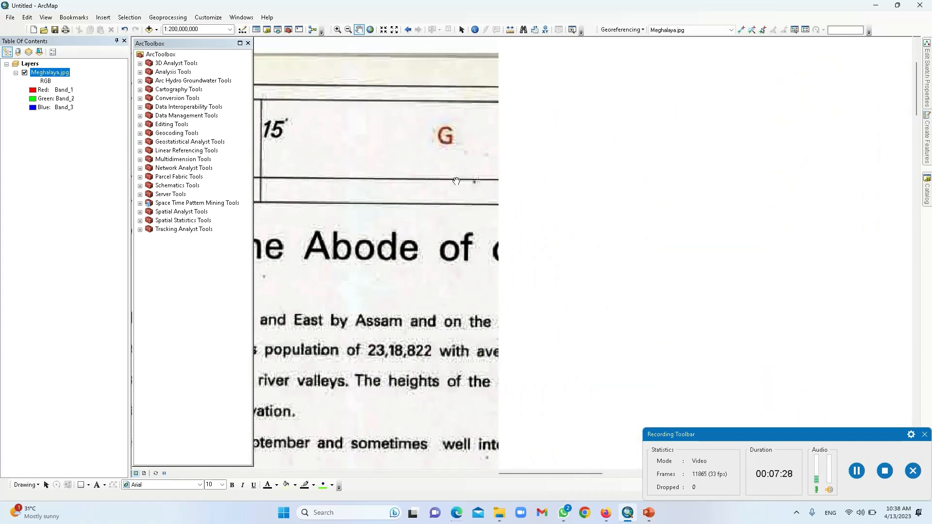
pyautogui.moveTo(654, 186); pyautogui.dragTo(267, 192)
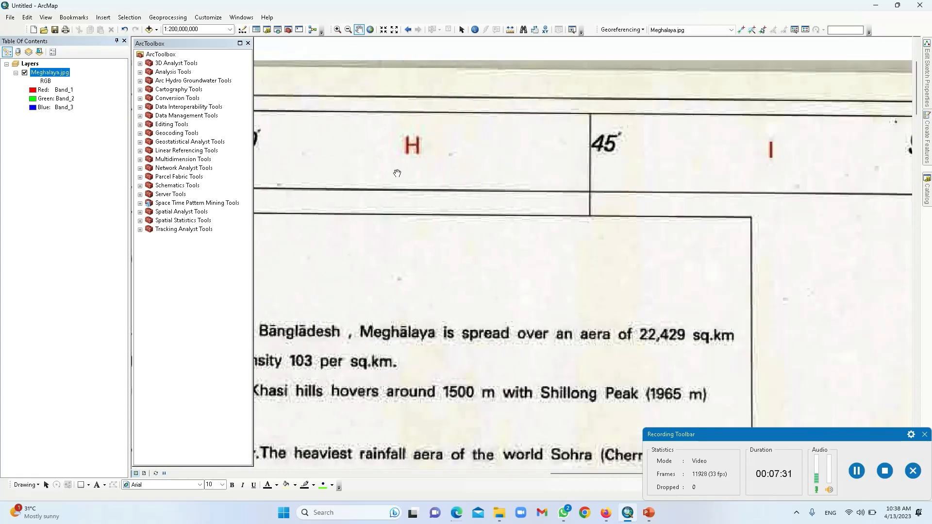
pyautogui.moveTo(591, 179); pyautogui.dragTo(297, 188)
pyautogui.moveTo(628, 186); pyautogui.dragTo(237, 217)
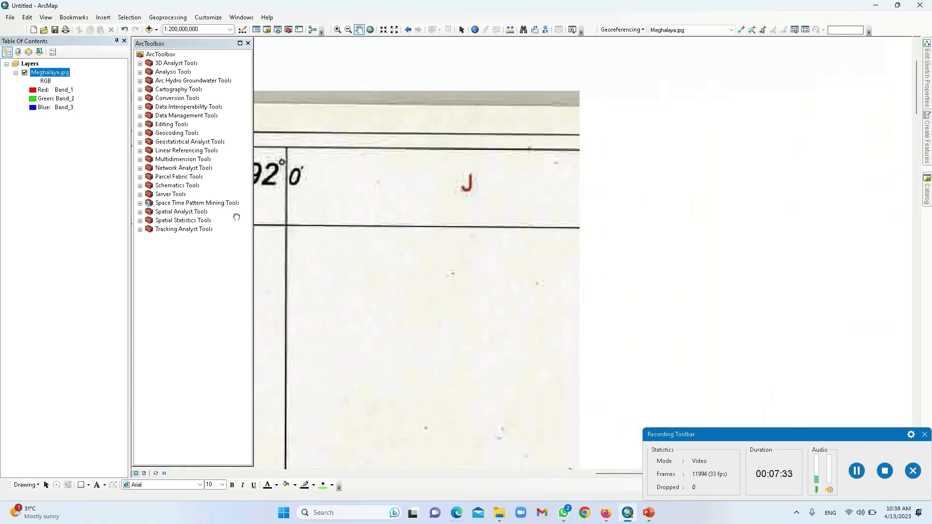
pyautogui.moveTo(757, 228); pyautogui.dragTo(385, 235)
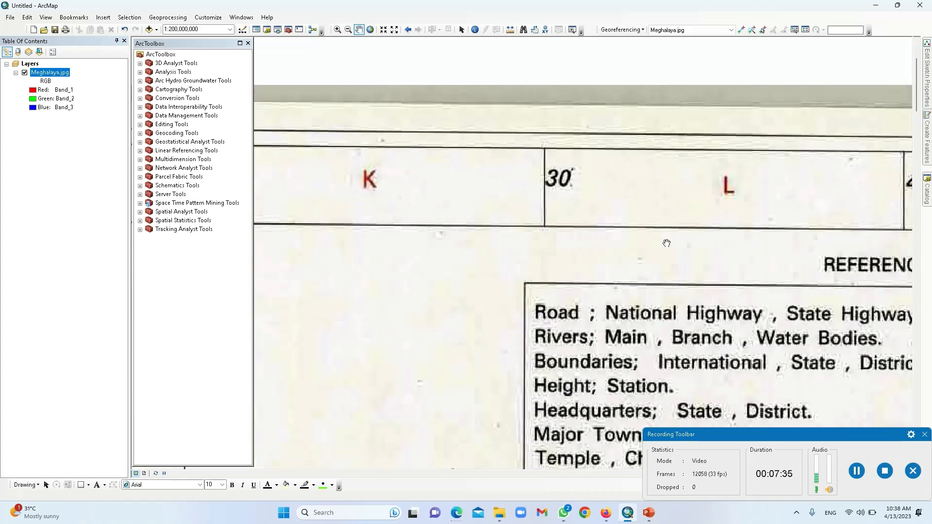
pyautogui.moveTo(666, 243); pyautogui.dragTo(235, 249)
pyautogui.moveTo(874, 281); pyautogui.dragTo(530, 286)
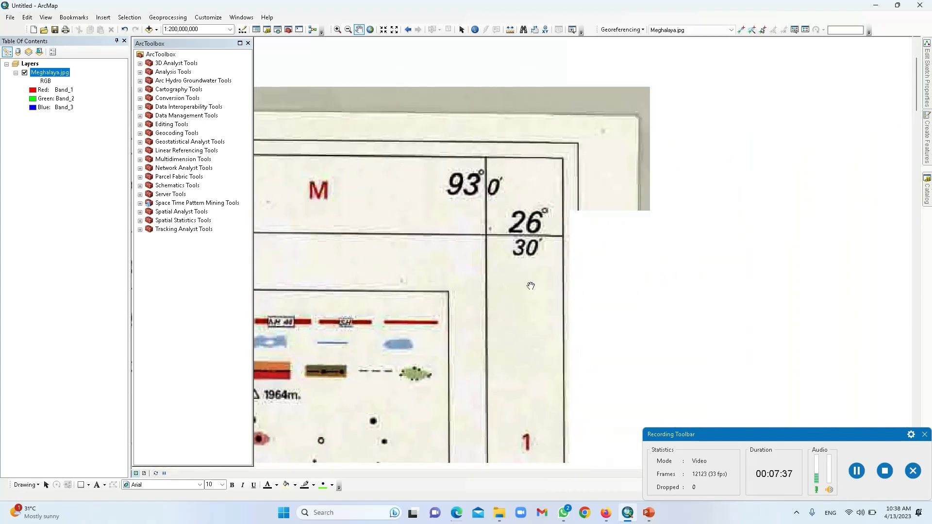
# Step: Zoom in closely on the 93° 0′ / 26° 30′ grid corner
pyautogui.scroll(1, 494, 239)
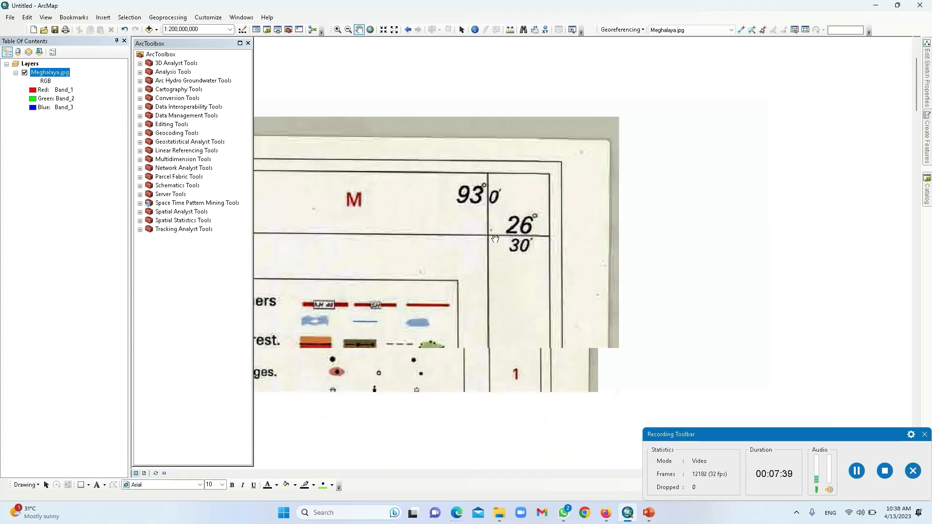
pyautogui.scroll(-1, 495, 238)
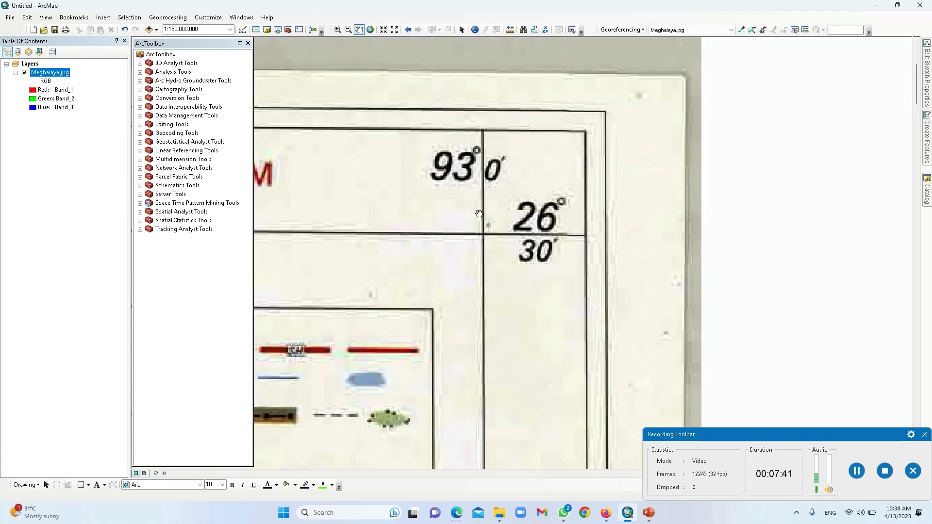
pyautogui.scroll(-1, 478, 214)
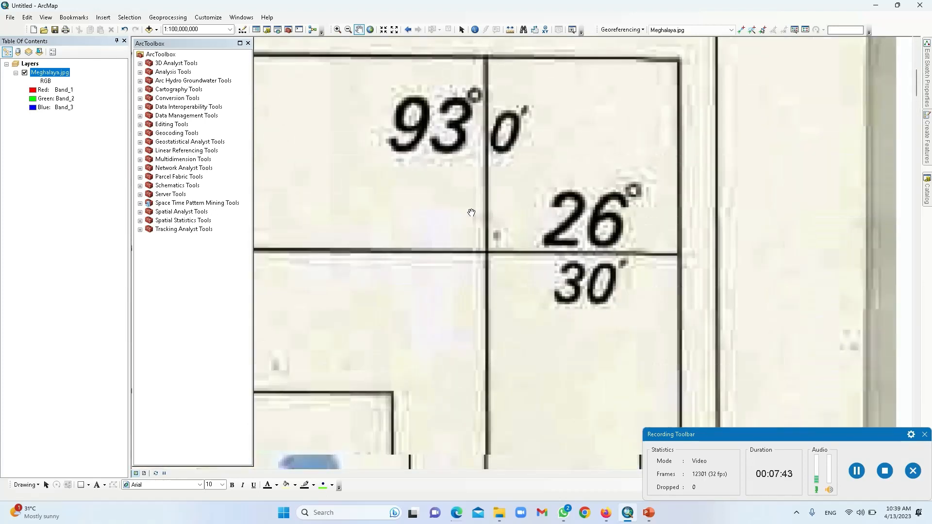
pyautogui.scroll(-2, 460, 204)
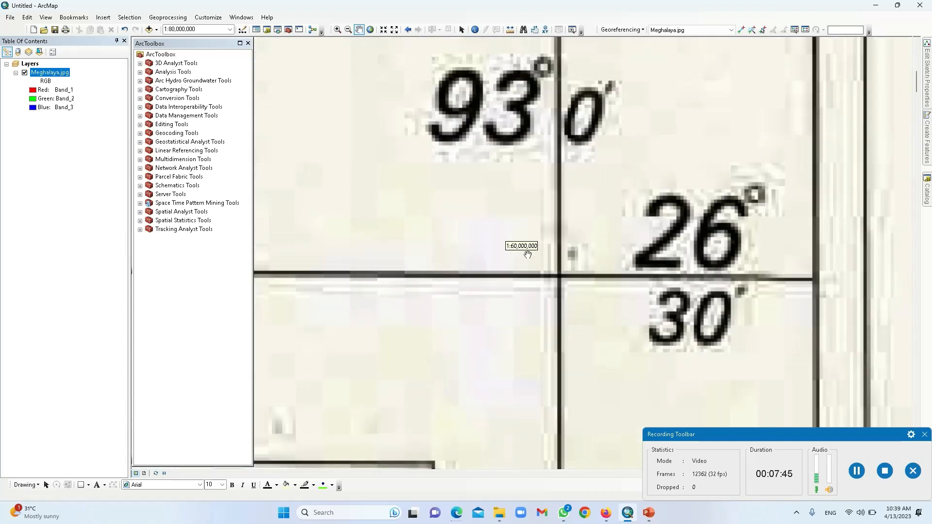
pyautogui.scroll(-1, 563, 265)
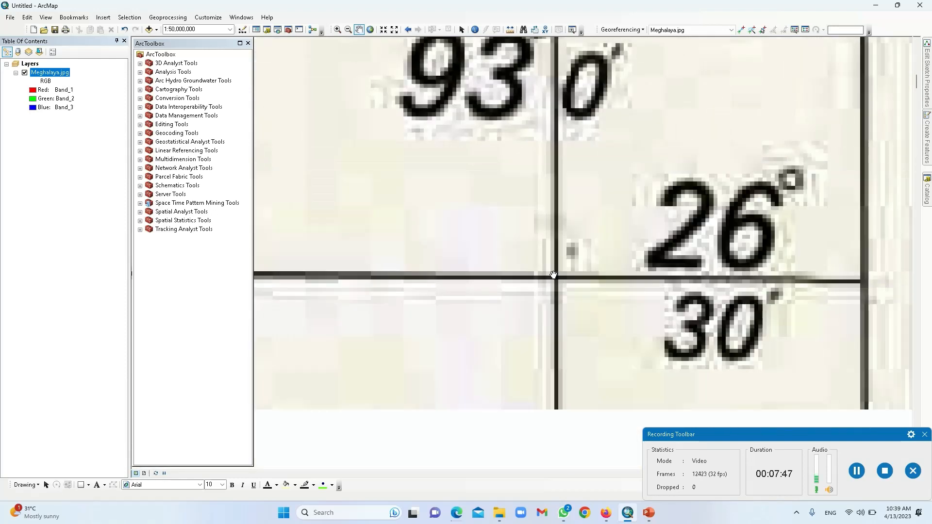
pyautogui.scroll(-3, 553, 275)
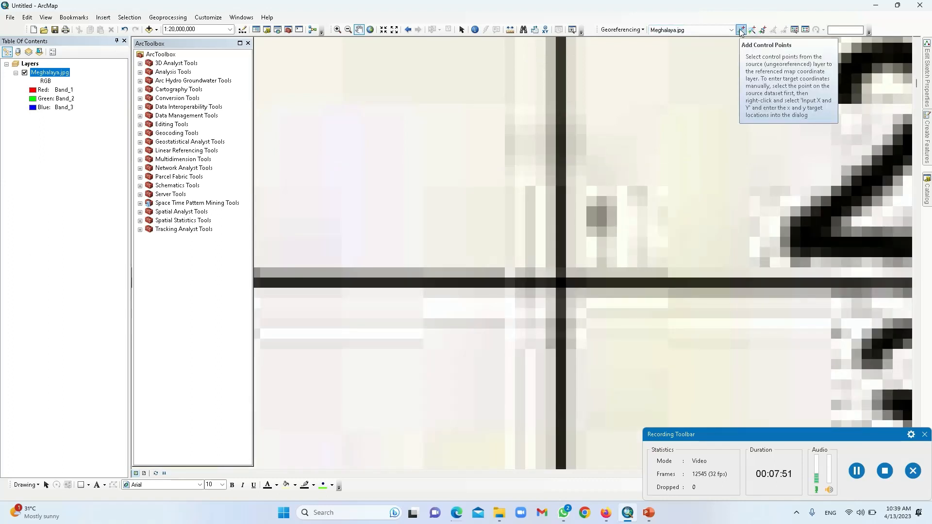
# Step: Place a control point on the 93° 0′ / 26° 30′ grid intersection and bring up DMS entry
pyautogui.click(741, 31)
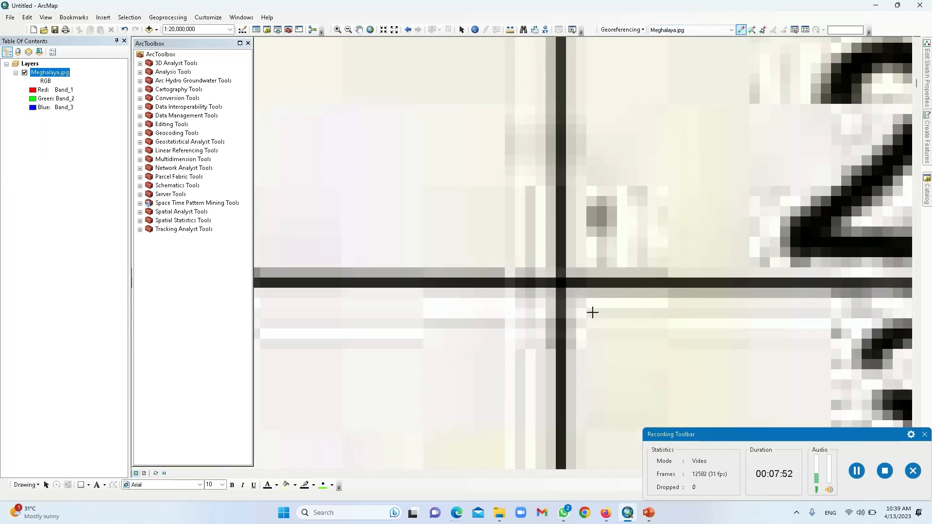
pyautogui.click(561, 282)
pyautogui.scroll(4, 614, 253)
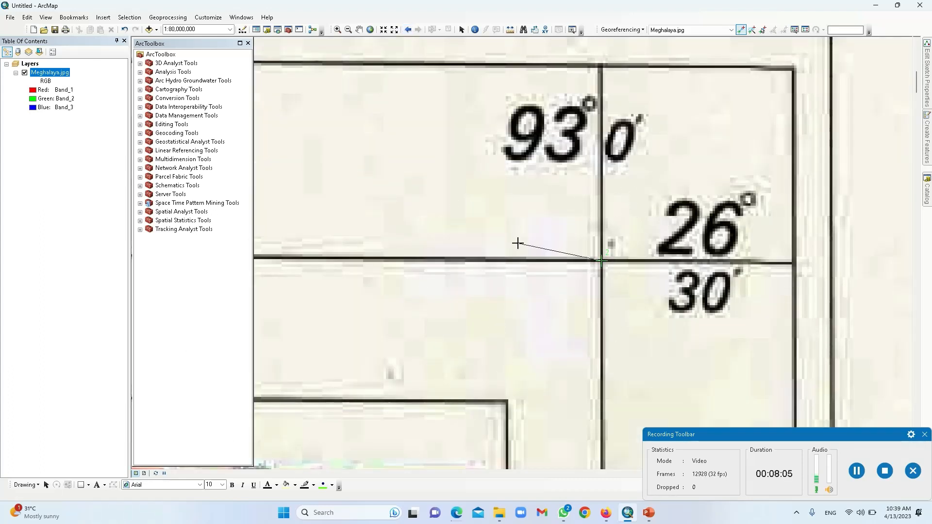
pyautogui.rightClick(635, 208)
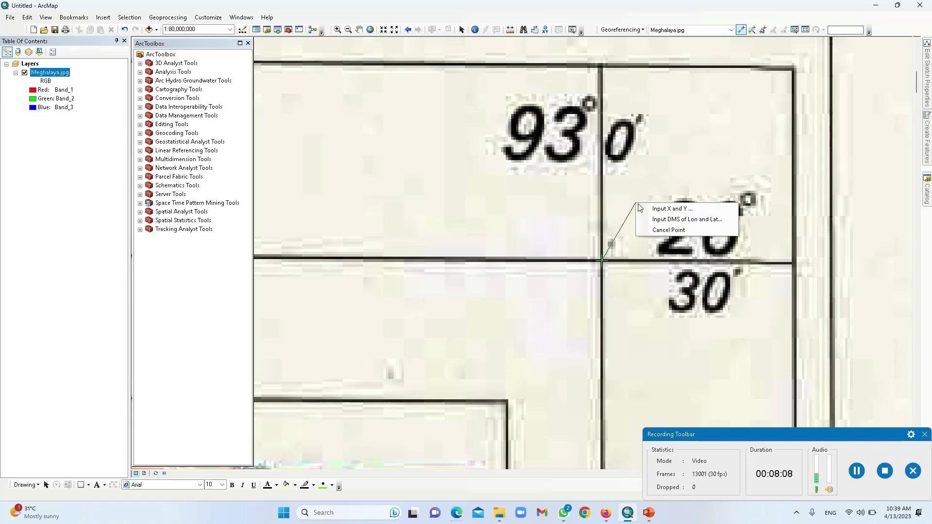
pyautogui.click(666, 219)
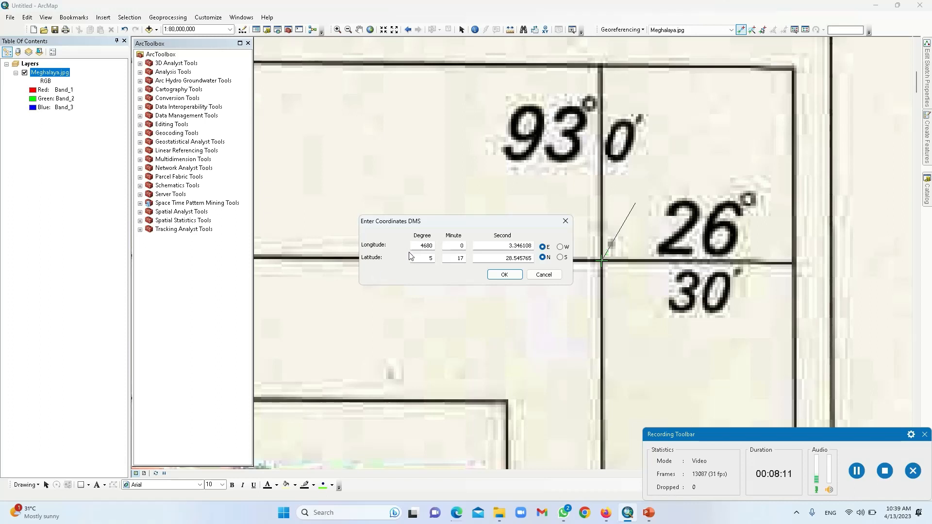
# Step: Enter target coordinates 93° 0′ 0″ E, 26° 30′ 0″ N and confirm
pyautogui.moveTo(417, 245); pyautogui.dragTo(450, 246)
pyautogui.write('93')
pyautogui.moveTo(453, 246); pyautogui.dragTo(545, 243)
pyautogui.write('0')
pyautogui.moveTo(431, 259); pyautogui.dragTo(444, 261)
pyautogui.write('26')
pyautogui.press('Tab')
pyautogui.write('30')
pyautogui.moveTo(507, 258); pyautogui.dragTo(542, 257)
pyautogui.write('0')
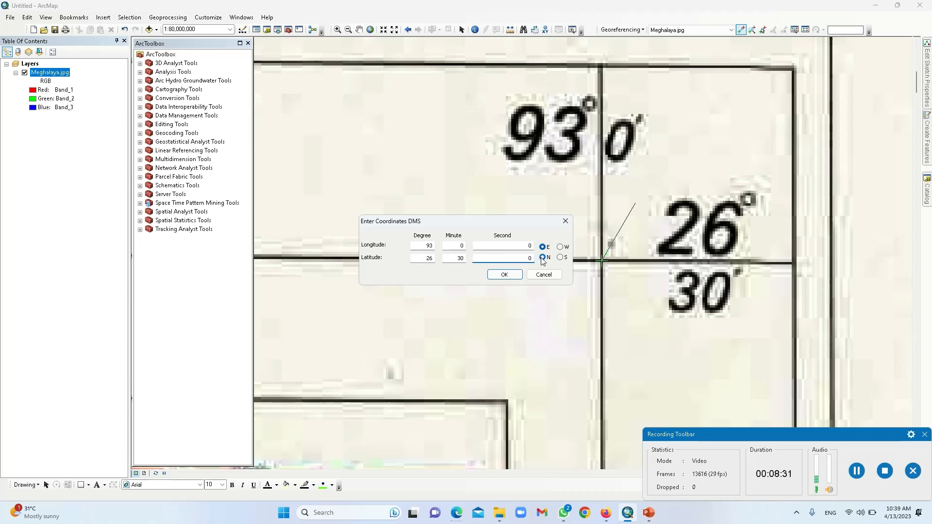
pyautogui.click(505, 275)
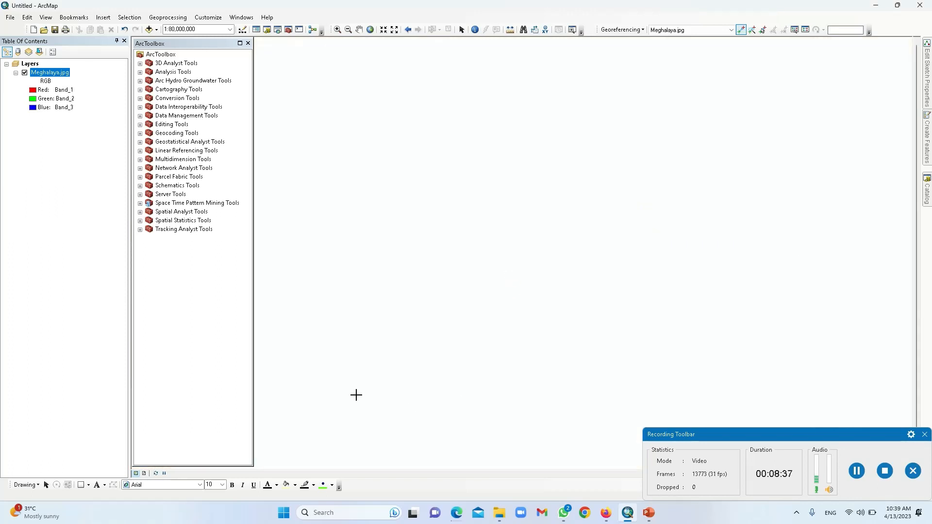
# Step: Zoom to full extent, review both links (X 89.75 and 93, Y 26.5), then close the toolbox
pyautogui.click(371, 32)
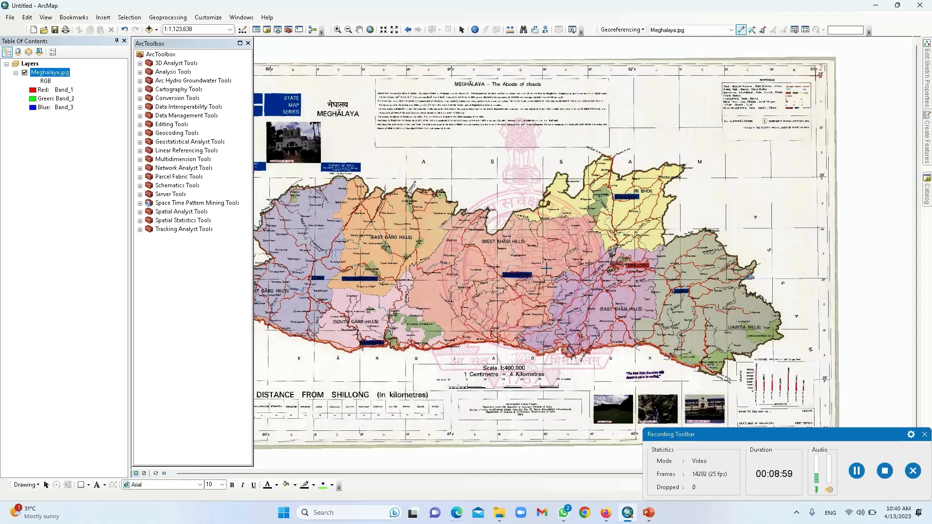
pyautogui.click(806, 30)
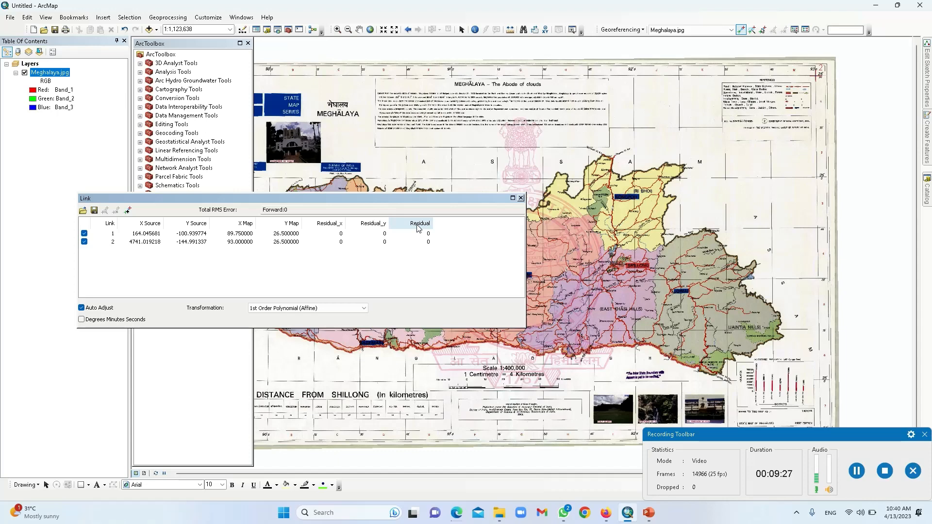
pyautogui.click(521, 198)
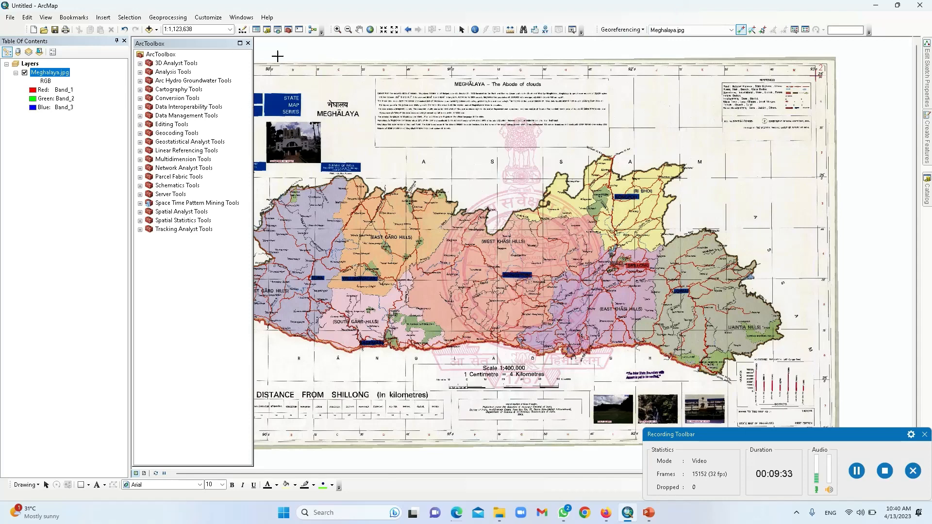
pyautogui.click(248, 43)
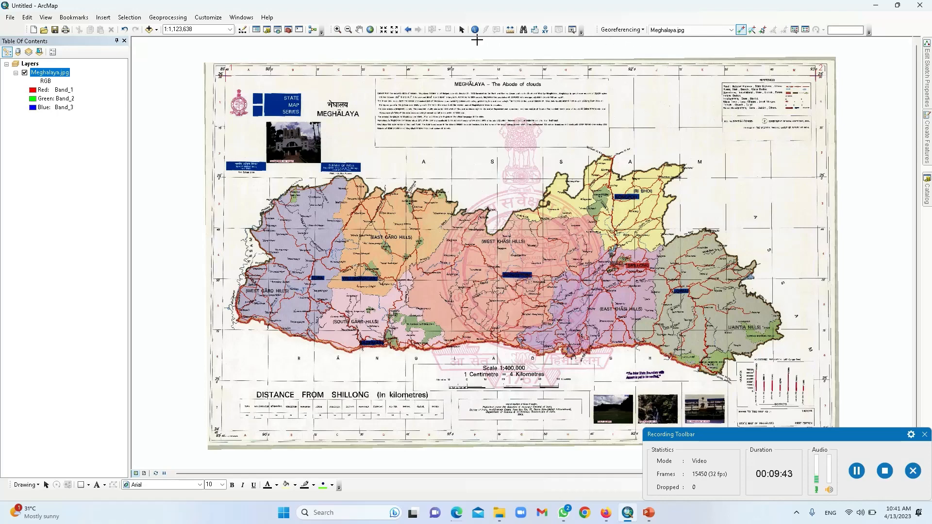
# Step: Pan and zoom in on the 24° / 93° 0′ grid corner at the map's lower right
pyautogui.click(360, 29)
pyautogui.moveTo(703, 261); pyautogui.dragTo(601, 152)
pyautogui.moveTo(715, 183); pyautogui.dragTo(635, 147)
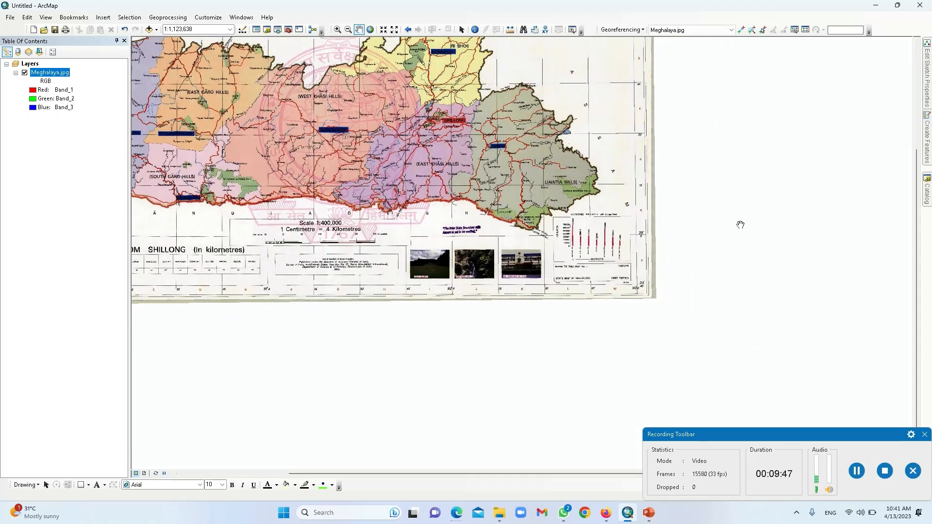
pyautogui.click(336, 29)
pyautogui.moveTo(607, 250); pyautogui.dragTo(686, 322)
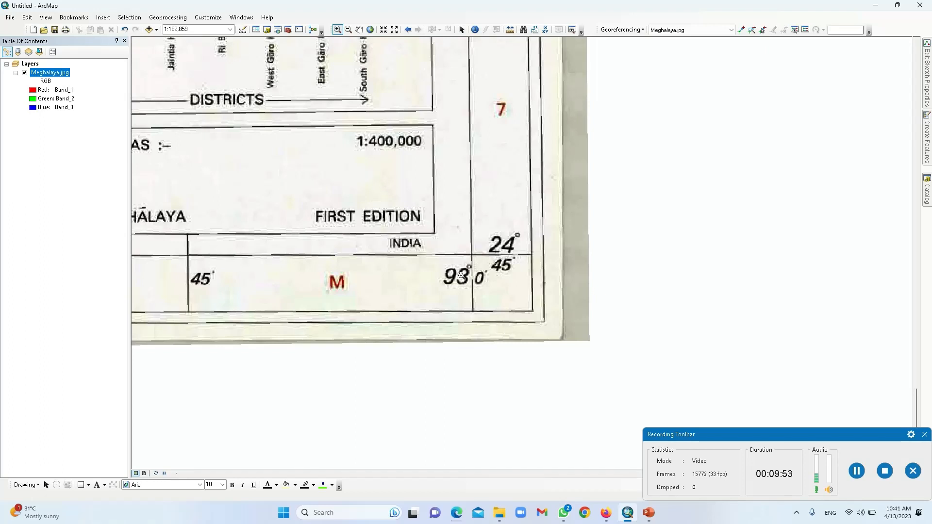
pyautogui.moveTo(370, 170); pyautogui.dragTo(600, 373)
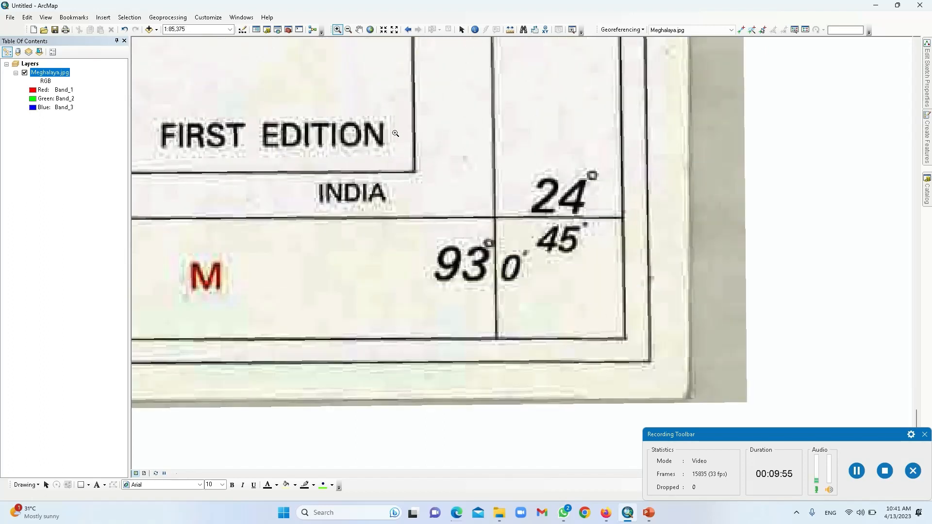
pyautogui.moveTo(610, 340); pyautogui.dragTo(414, 130)
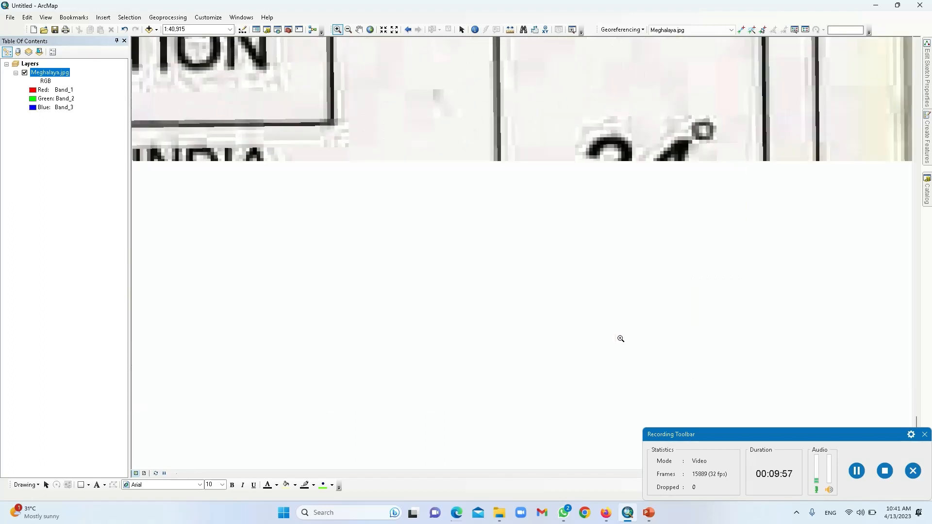
pyautogui.scroll(2, 497, 223)
pyautogui.scroll(-3, 497, 222)
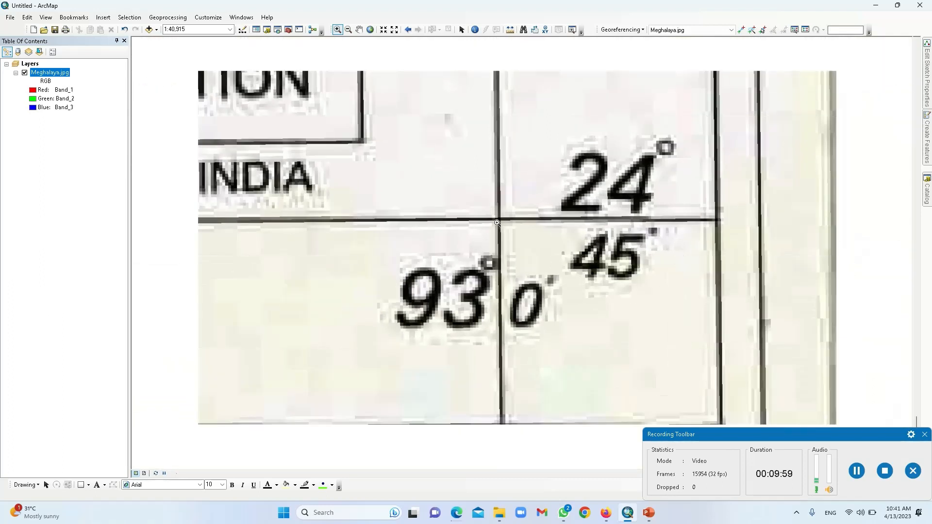
pyautogui.scroll(-2, 498, 223)
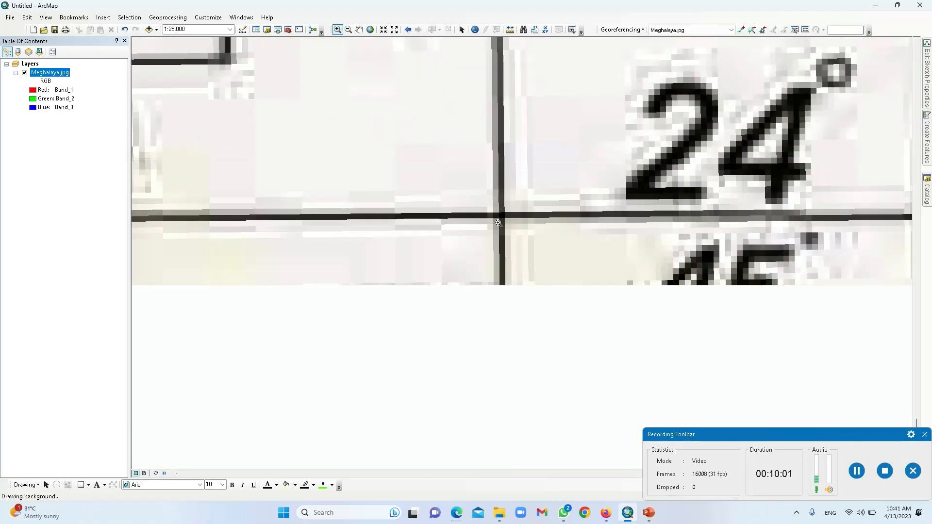
pyautogui.scroll(-1, 499, 223)
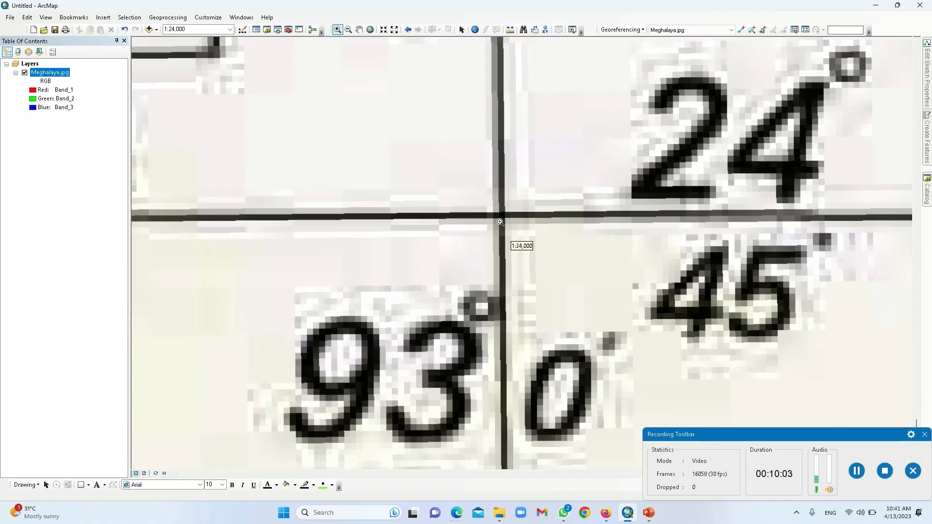
pyautogui.scroll(-1, 499, 219)
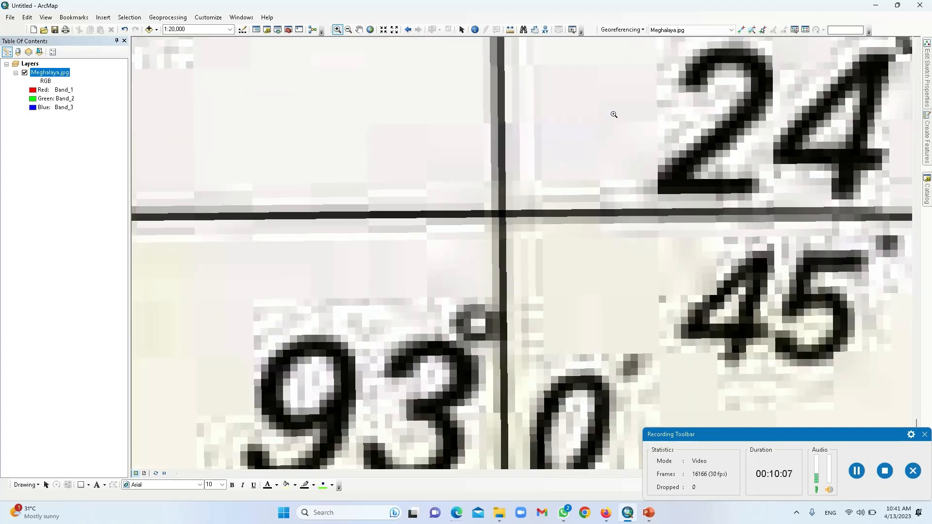
# Step: Place a new control point on the 93° 0′ / 24° 45′ grid intersection
pyautogui.click(741, 31)
pyautogui.click(502, 213)
pyautogui.scroll(-1, 548, 175)
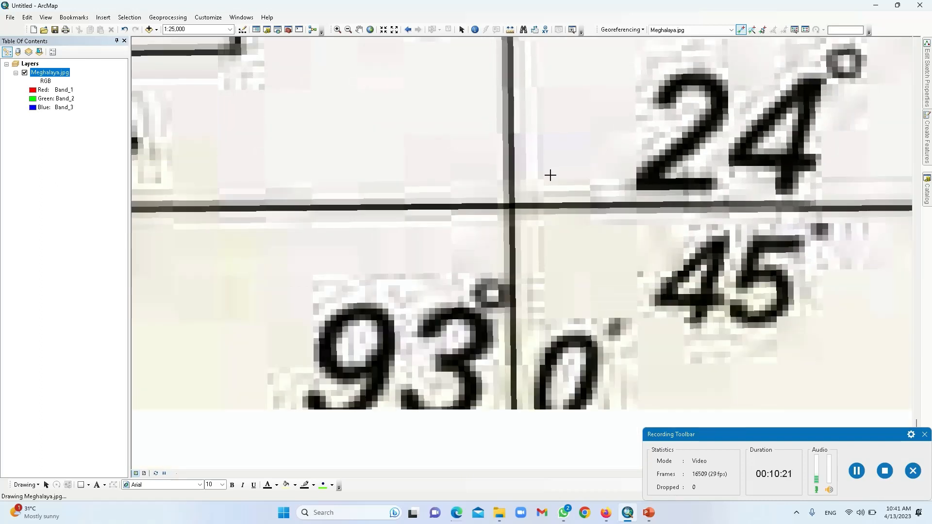
pyautogui.scroll(-1, 549, 175)
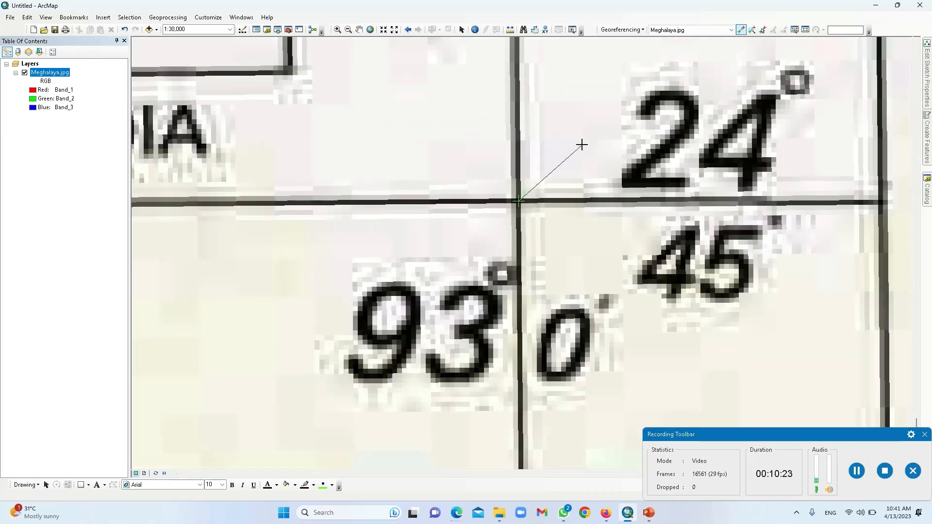
# Step: Open DMS coordinate entry for the new point and set longitude 93° 0′ 0″ E
pyautogui.rightClick(581, 144)
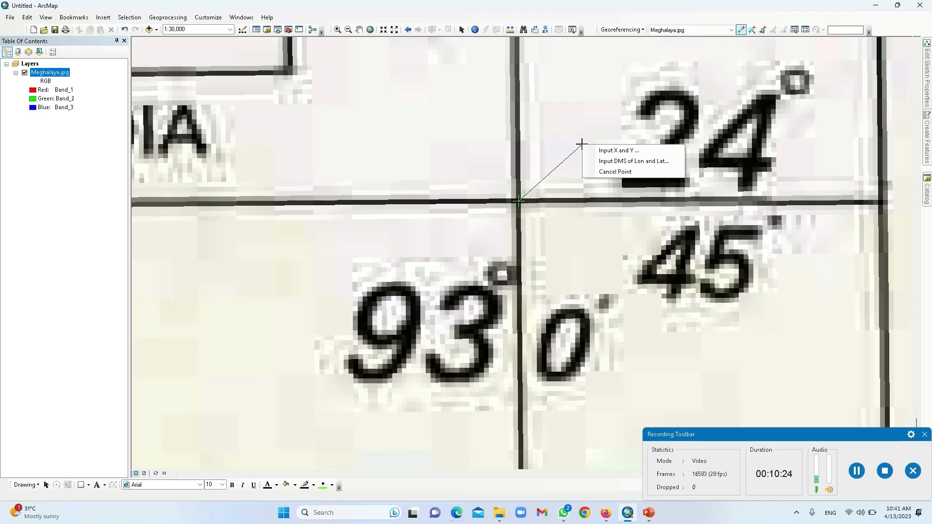
pyautogui.click(610, 162)
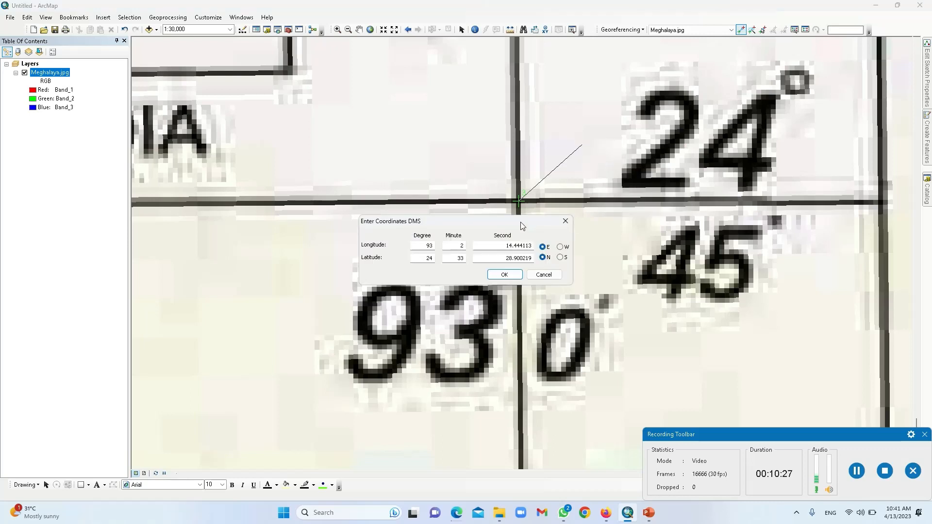
pyautogui.moveTo(521, 226); pyautogui.dragTo(439, 106)
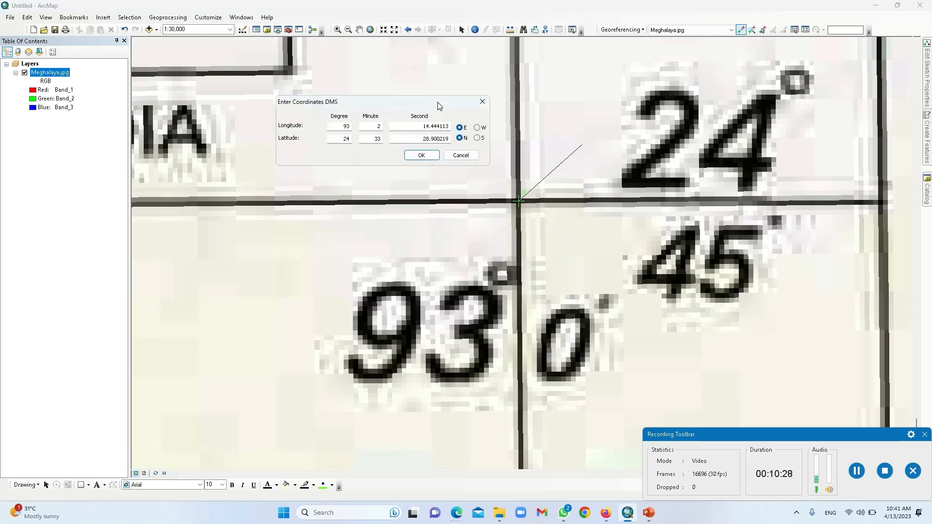
pyautogui.click(339, 126)
pyautogui.click(379, 126)
pyautogui.write('0')
pyautogui.doubleClick(445, 126)
pyautogui.write('0')
# Step: Set latitude 24° 45′ 0″ N and confirm the third control point
pyautogui.doubleClick(370, 139)
pyautogui.write('45')
pyautogui.doubleClick(431, 139)
pyautogui.write('0')
pyautogui.click(421, 156)
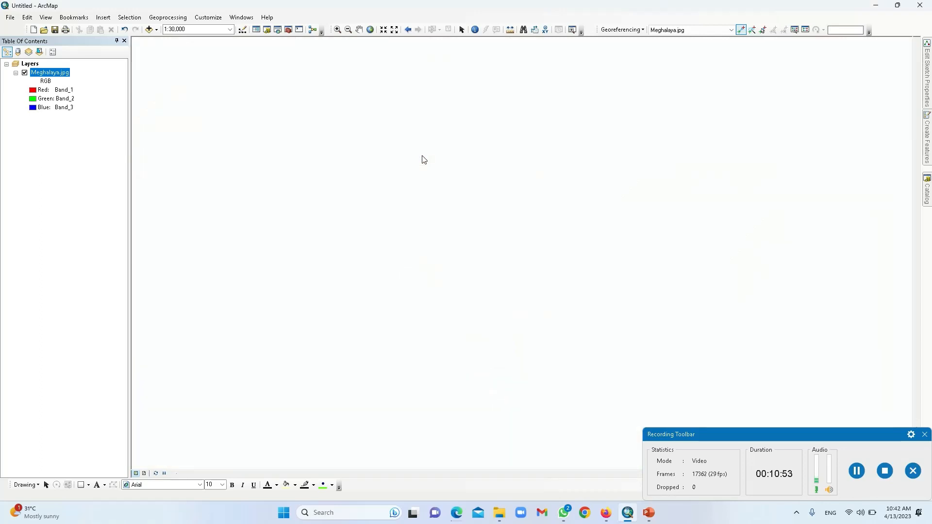
# Step: Zoom to full extent and confirm the link table lists three links, the third at X 93, Y 24.75
pyautogui.click(370, 30)
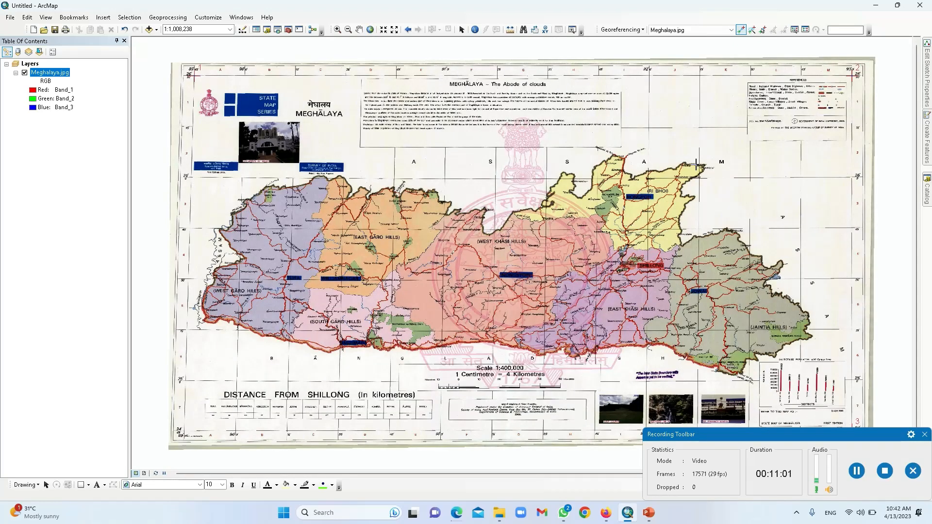
pyautogui.click(806, 31)
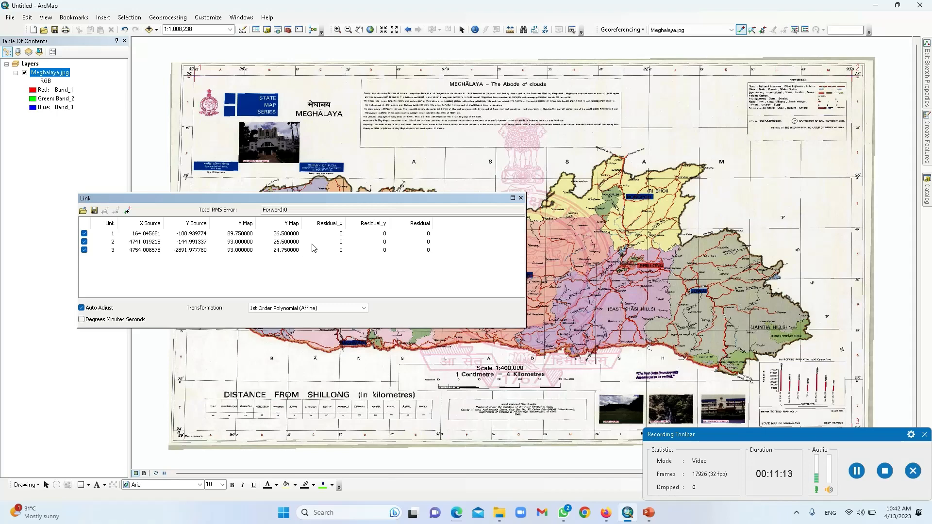
pyautogui.click(521, 198)
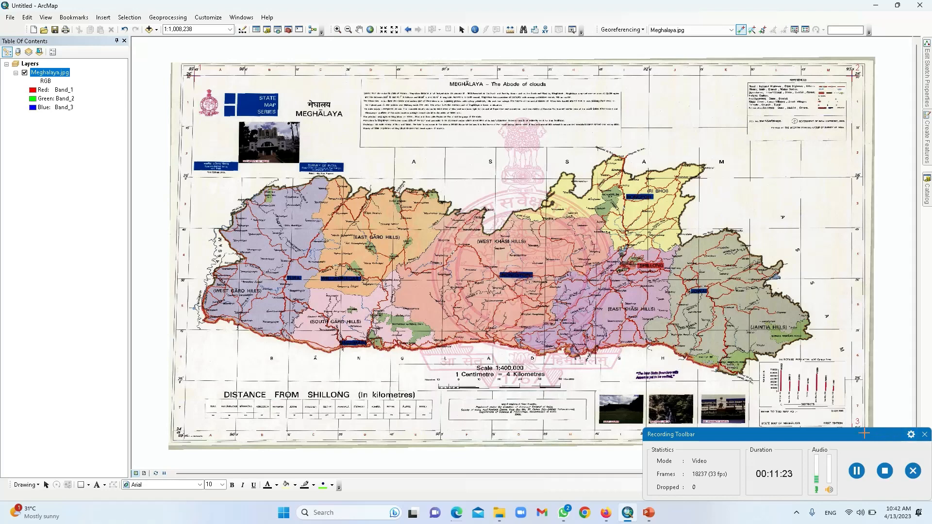
pyautogui.click(858, 440)
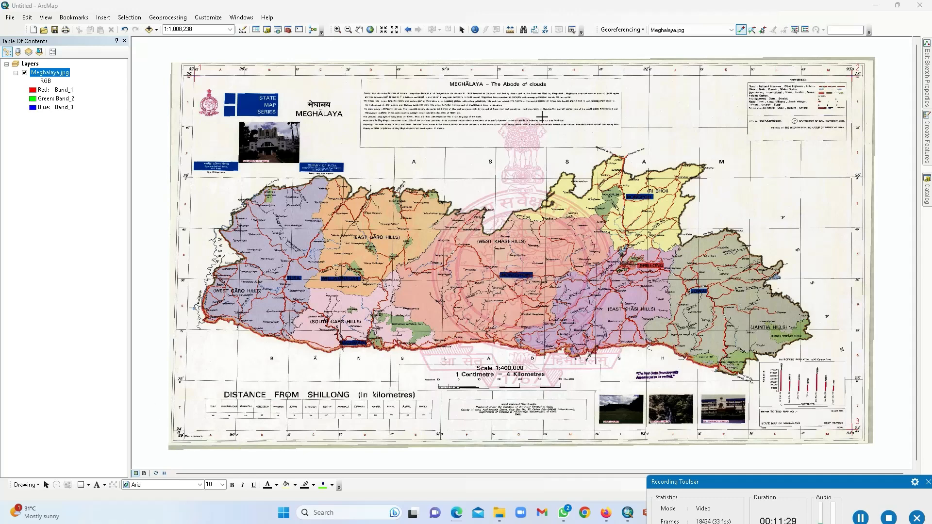
# Step: Zoom in stepwise on the bottom-left 24° 45′ / 89° 45′ grid-line intersection
pyautogui.click(338, 29)
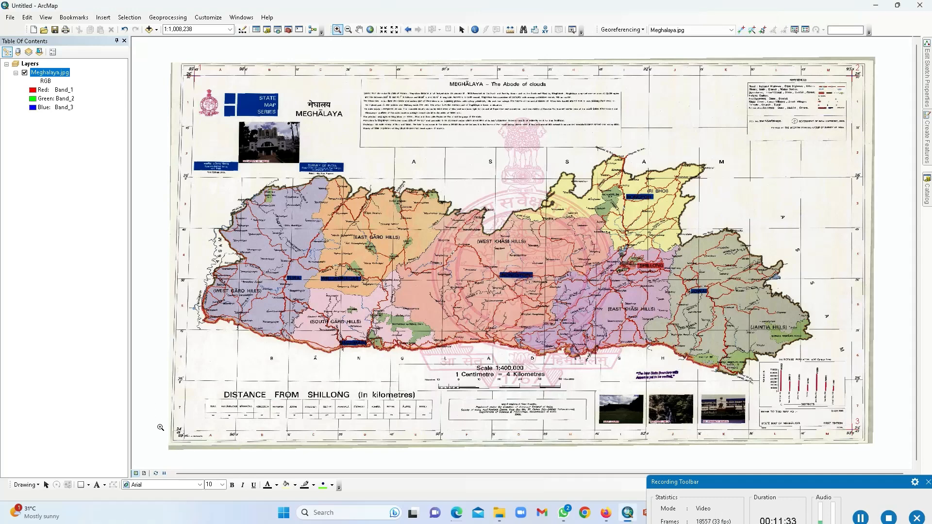
pyautogui.moveTo(165, 420); pyautogui.dragTo(206, 453)
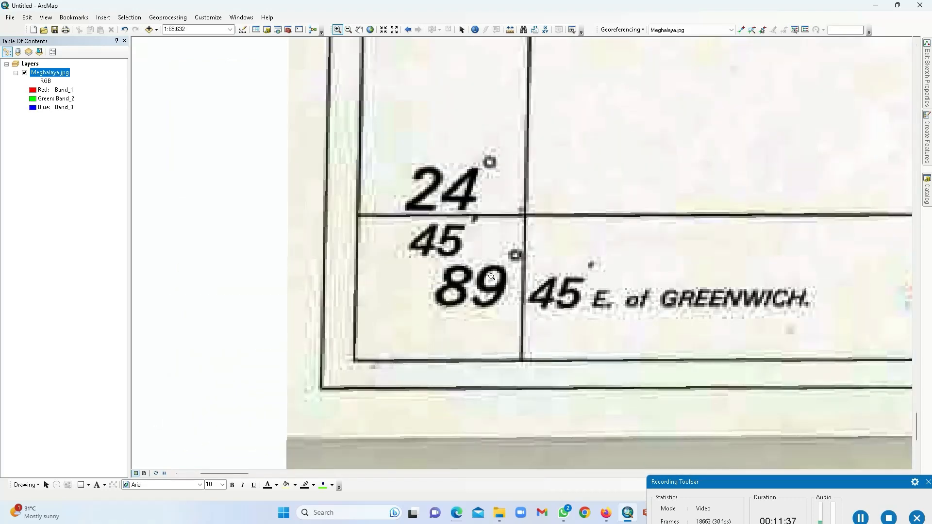
pyautogui.moveTo(336, 148); pyautogui.dragTo(554, 368)
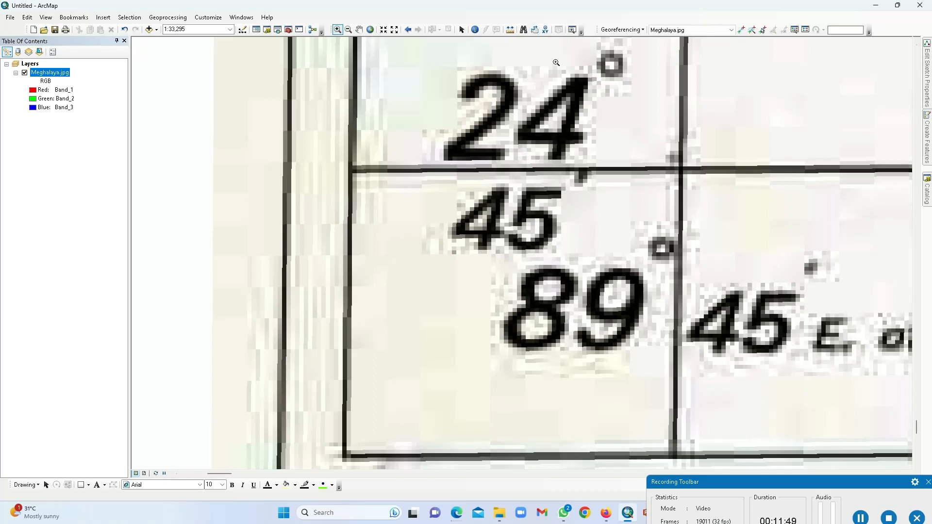
pyautogui.moveTo(555, 62); pyautogui.dragTo(775, 252)
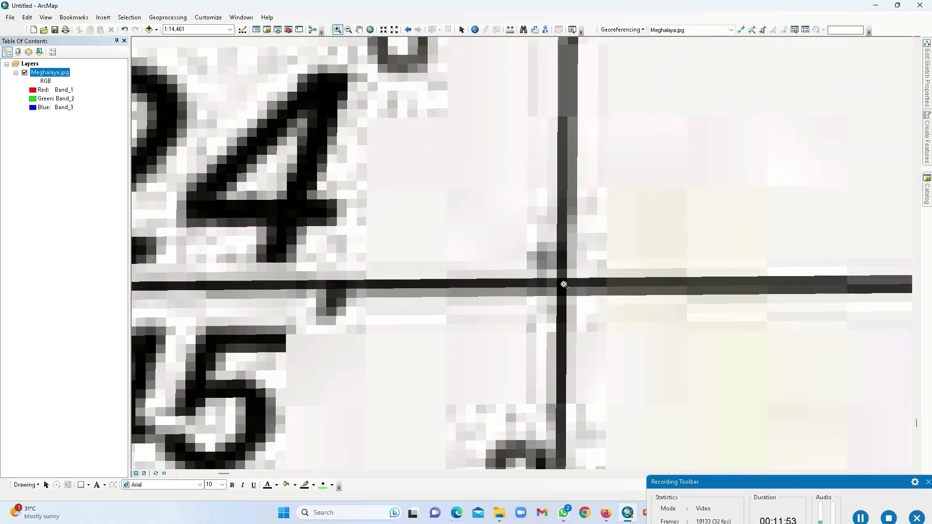
pyautogui.click(741, 30)
# Step: Place a control point on the 24° 45′ / 89° 45′ grid intersection
pyautogui.click(562, 284)
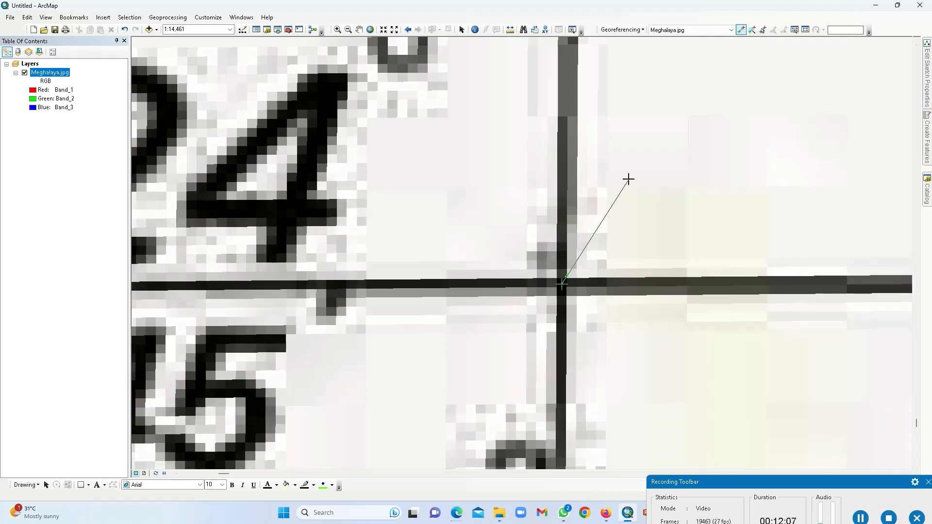
pyautogui.rightClick(628, 179)
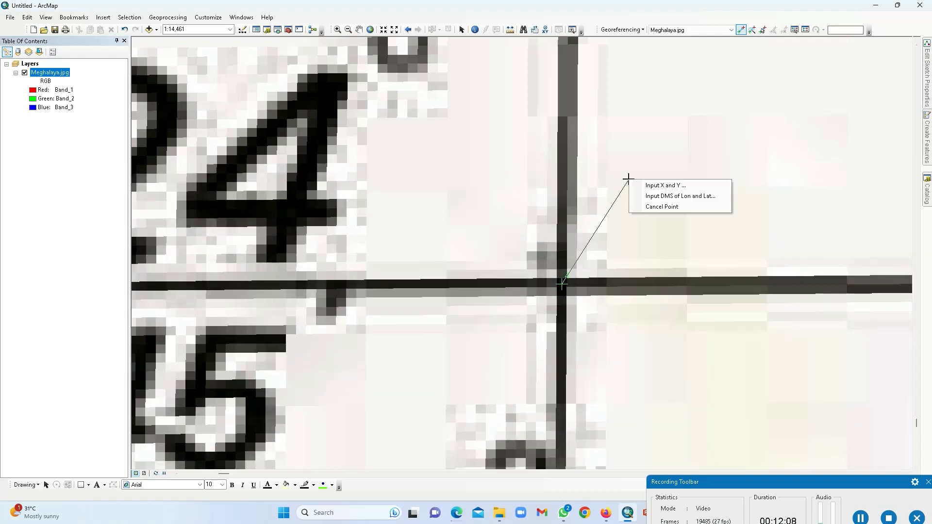
pyautogui.click(644, 197)
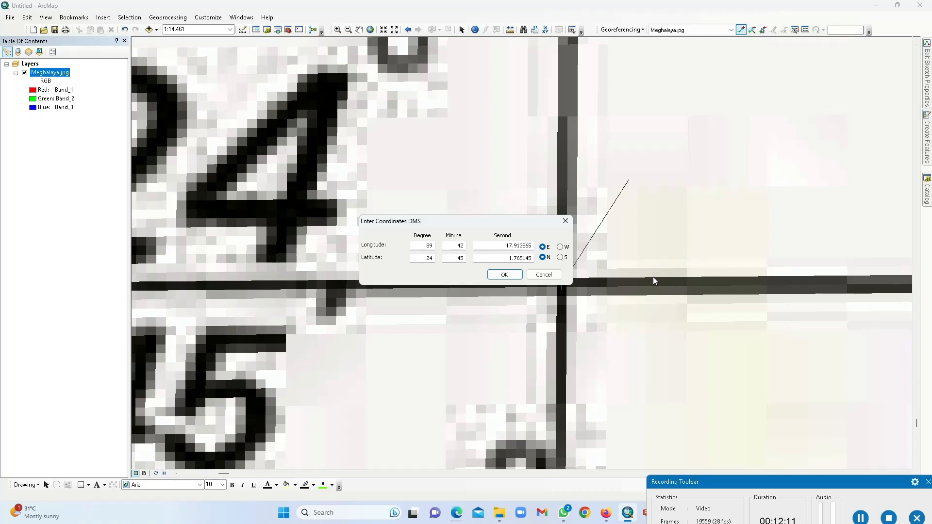
pyautogui.click(543, 275)
pyautogui.scroll(3, 636, 296)
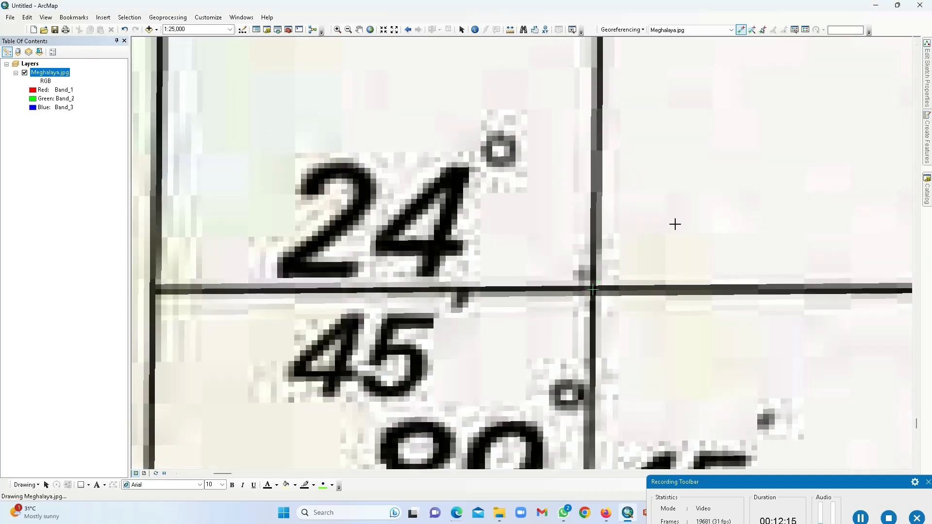
pyautogui.scroll(1, 650, 294)
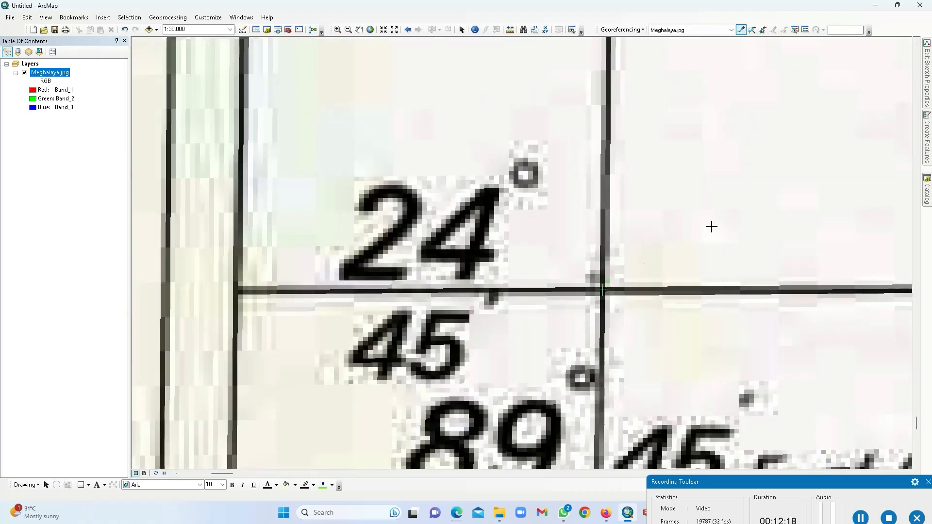
pyautogui.scroll(3, 720, 459)
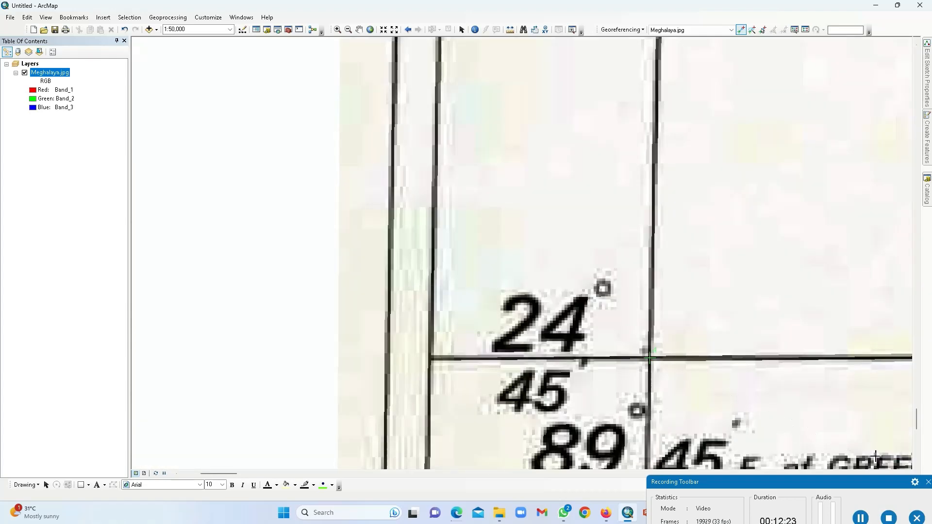
pyautogui.click(917, 467)
pyautogui.click(917, 466)
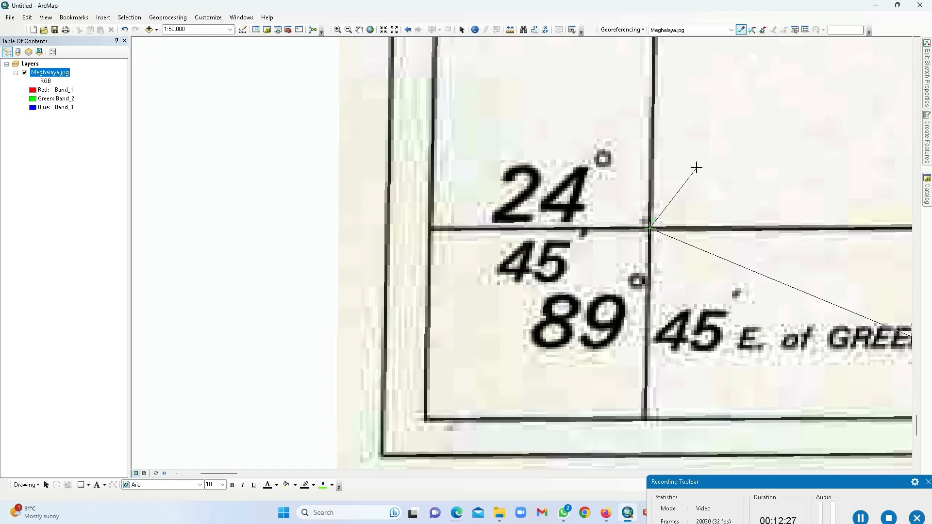
# Step: Enter its coordinates as 89° 45′ 0″ E, 24° 45′ 0″ N and confirm
pyautogui.rightClick(696, 168)
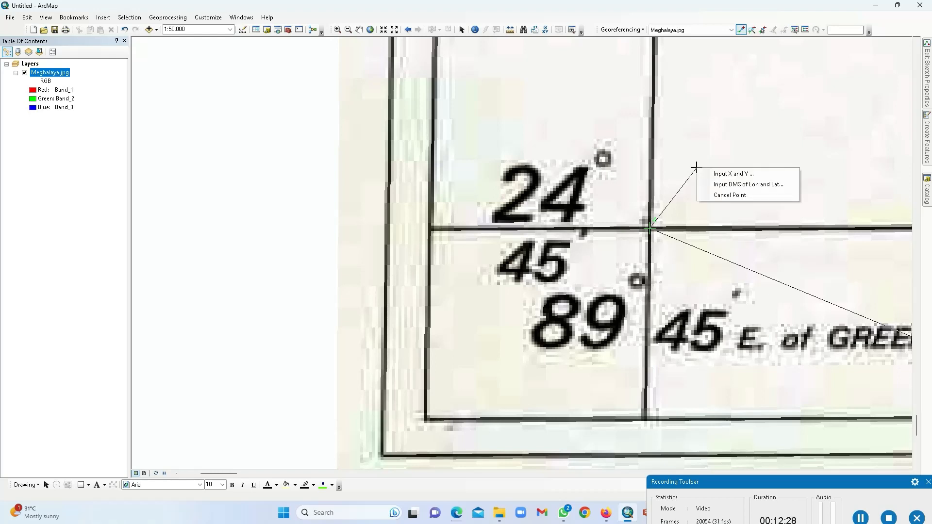
pyautogui.click(726, 187)
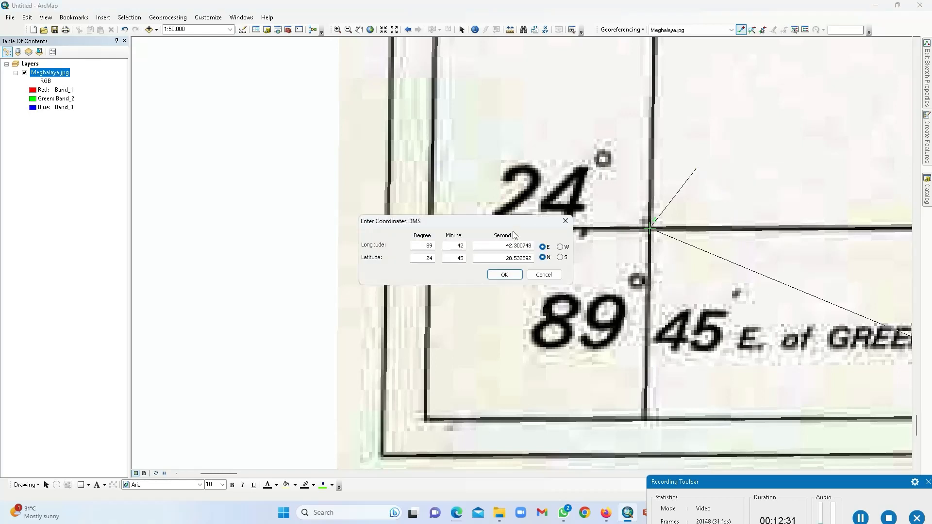
pyautogui.moveTo(516, 221); pyautogui.dragTo(488, 101)
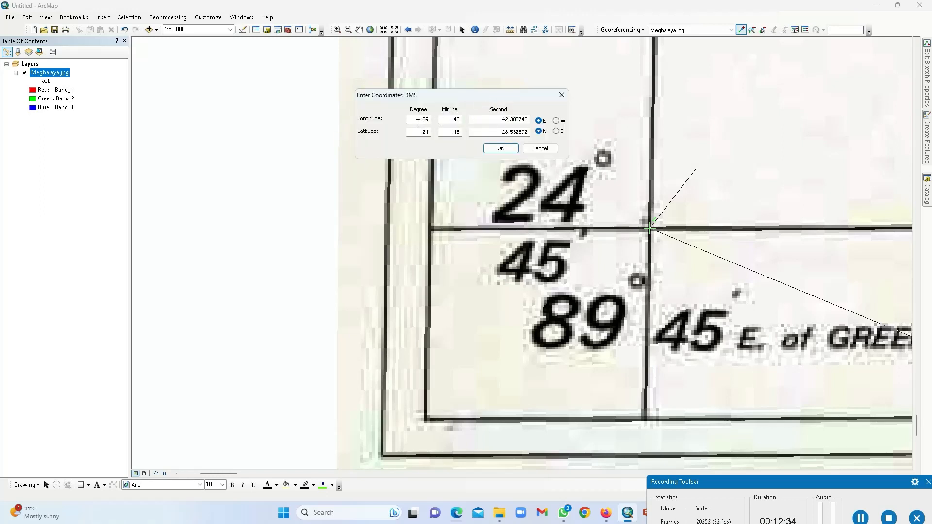
pyautogui.click(452, 119)
pyautogui.write('4')
pyautogui.press('Tab')
pyautogui.write('0')
pyautogui.doubleClick(419, 132)
pyautogui.moveTo(499, 132); pyautogui.dragTo(534, 131)
pyautogui.write('0')
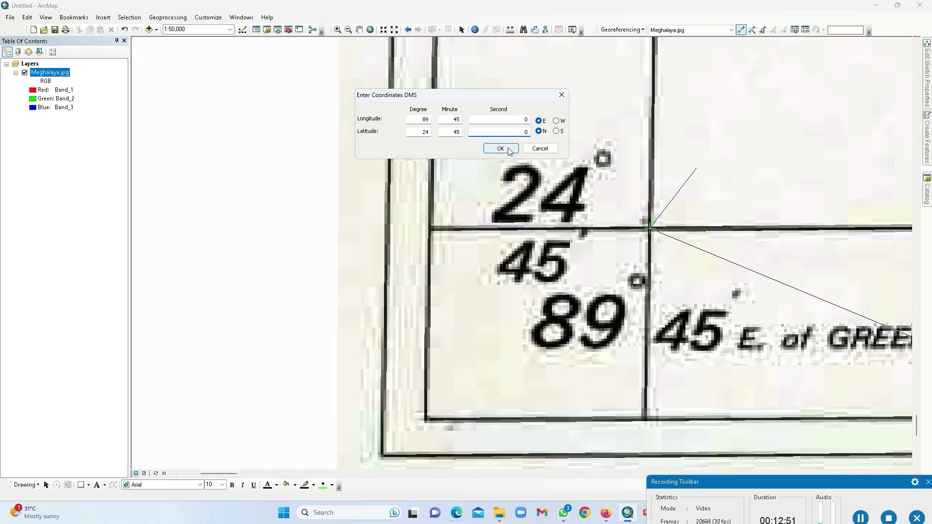
pyautogui.click(509, 149)
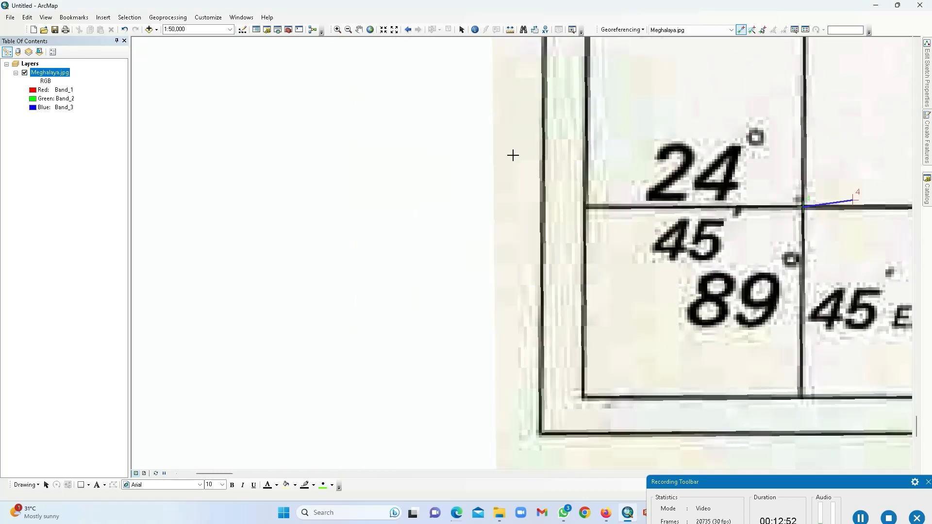
pyautogui.click(806, 30)
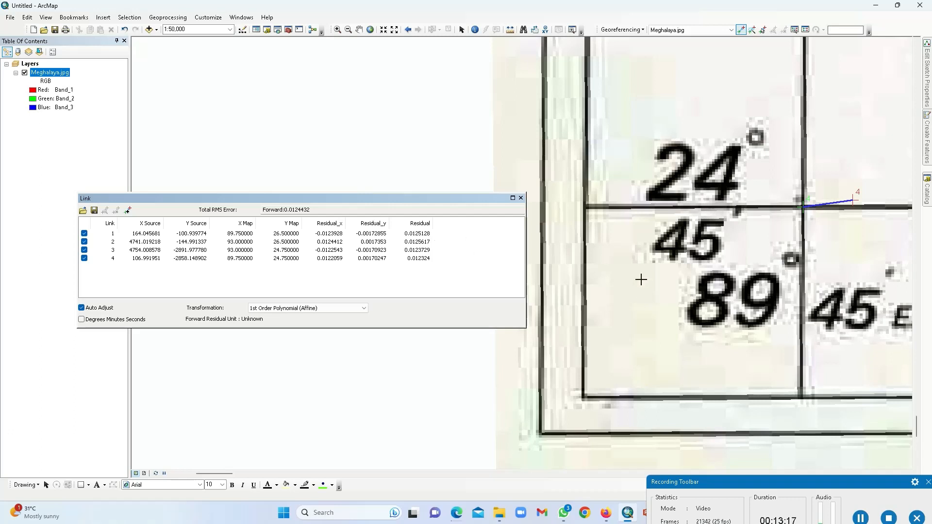
pyautogui.click(521, 198)
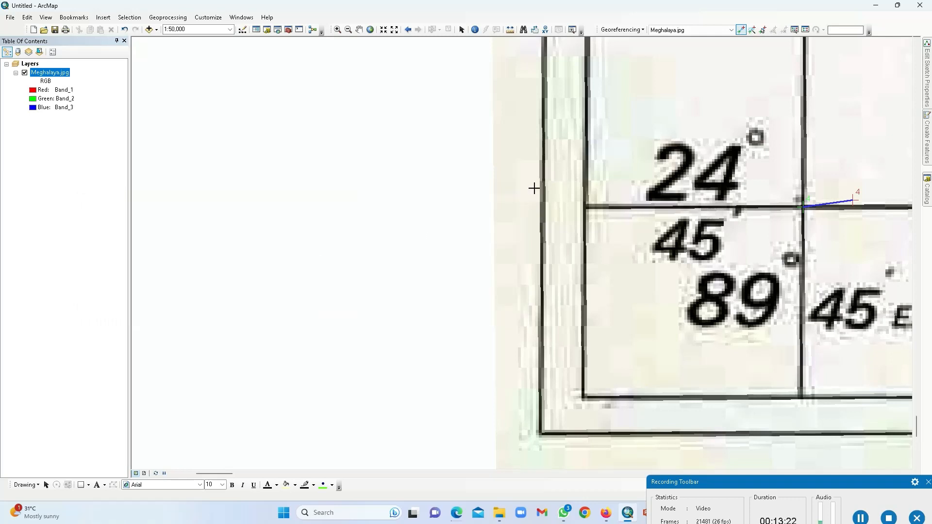
# Step: Open Georeferencing > Rectify, set to save Meghalaya1.tif as TIFF with Nearest Neighbor resampling
pyautogui.click(643, 31)
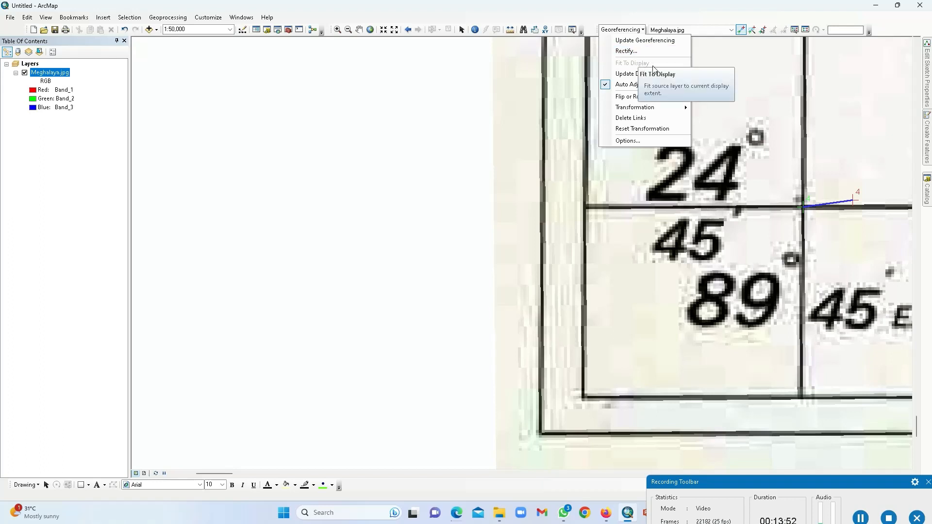
pyautogui.click(632, 52)
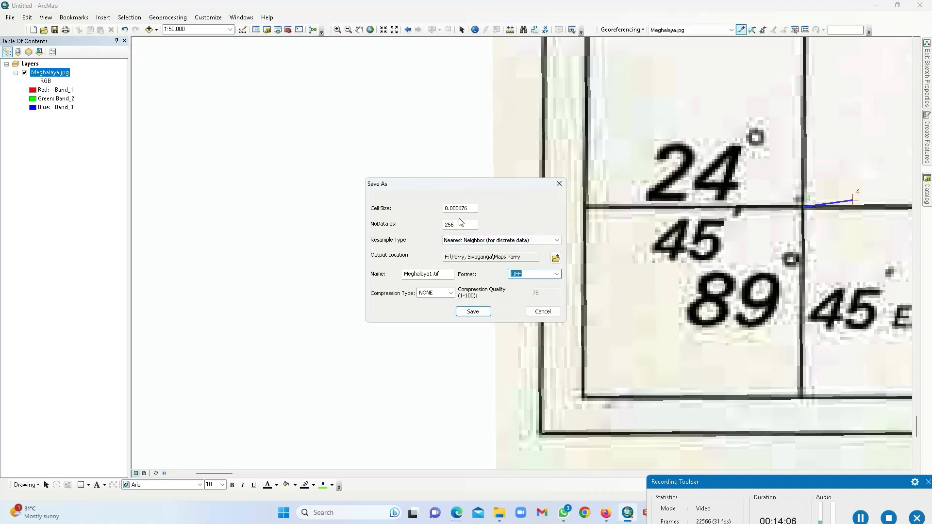
pyautogui.moveTo(505, 185); pyautogui.dragTo(511, 148)
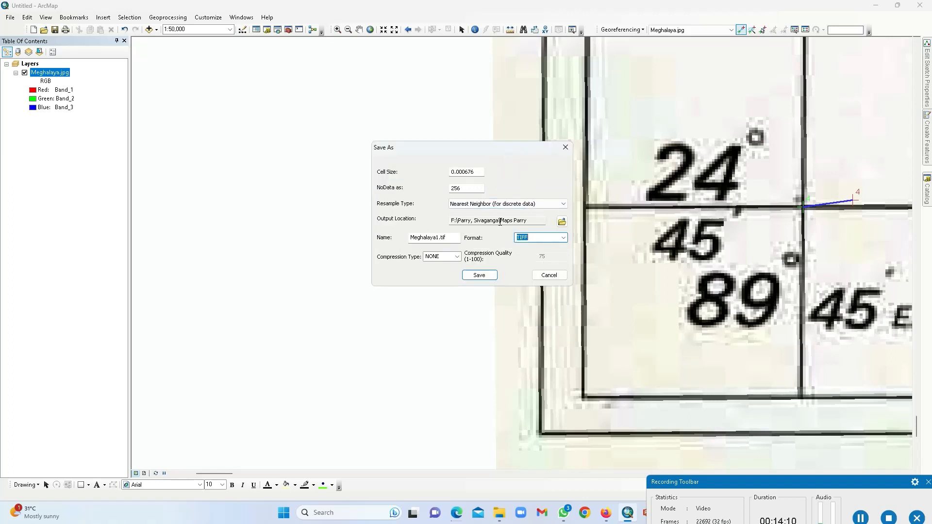
# Step: Browse via E: through GIS Workshop CARITAS\Workshop Data\Georeferencing into Meghalaya, then cancel the folder chooser
pyautogui.click(562, 222)
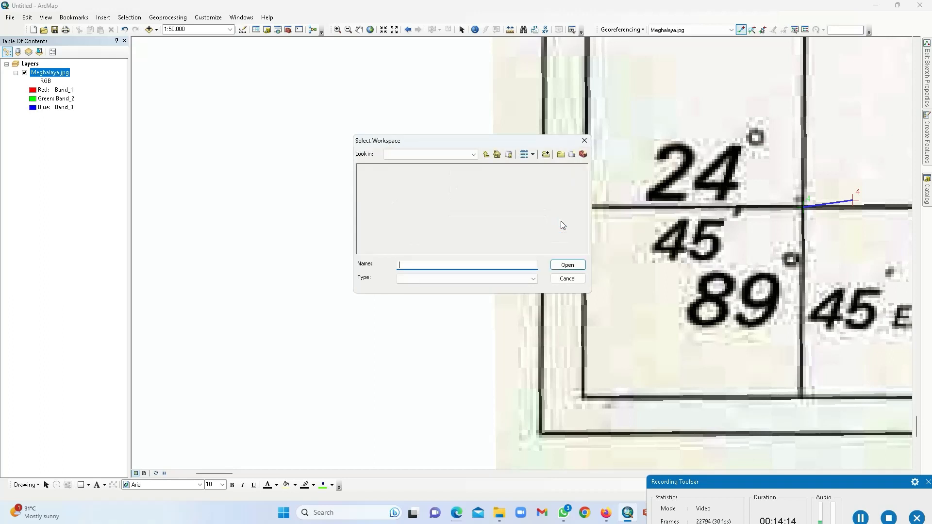
pyautogui.click(454, 155)
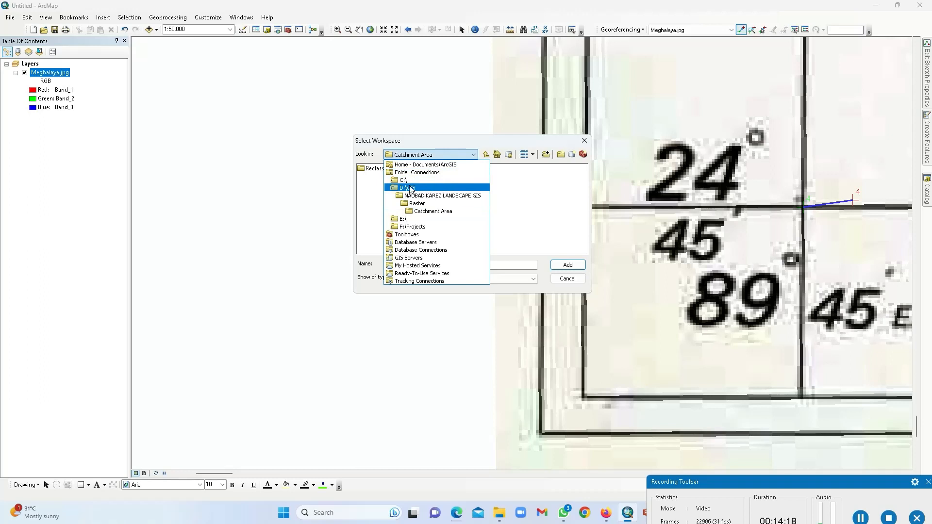
pyautogui.click(406, 219)
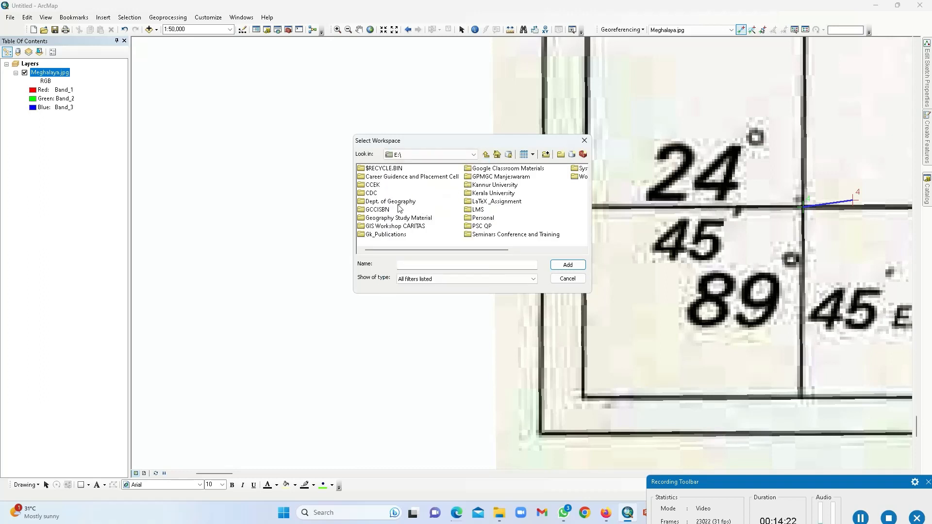
pyautogui.doubleClick(407, 227)
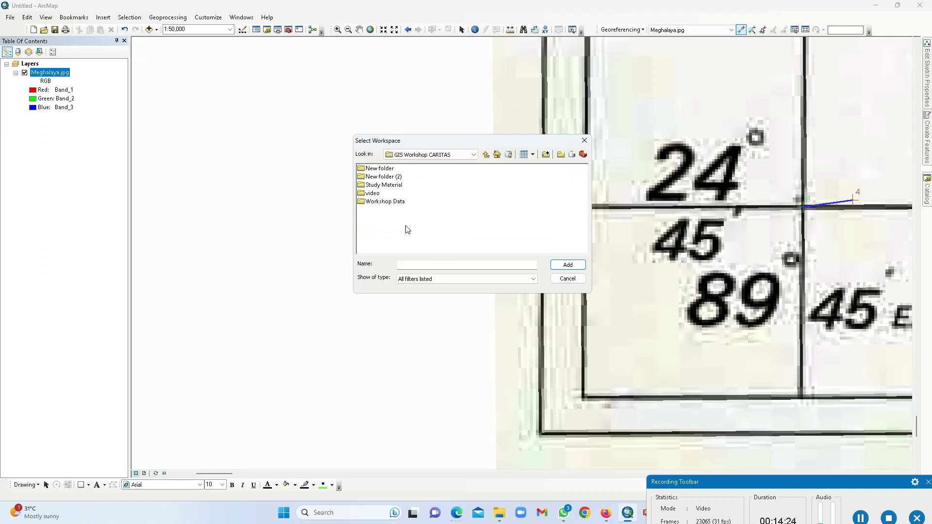
pyautogui.doubleClick(382, 203)
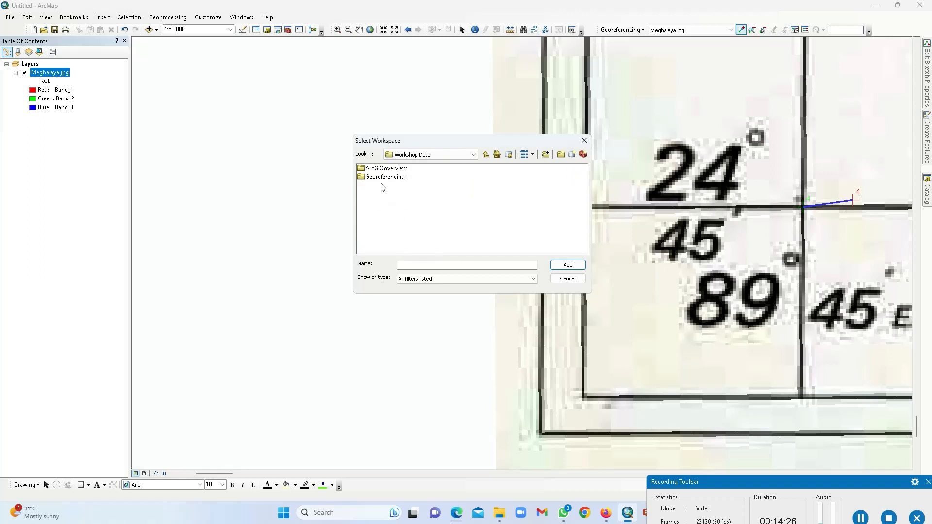
pyautogui.doubleClick(386, 178)
pyautogui.doubleClick(377, 169)
pyautogui.click(410, 266)
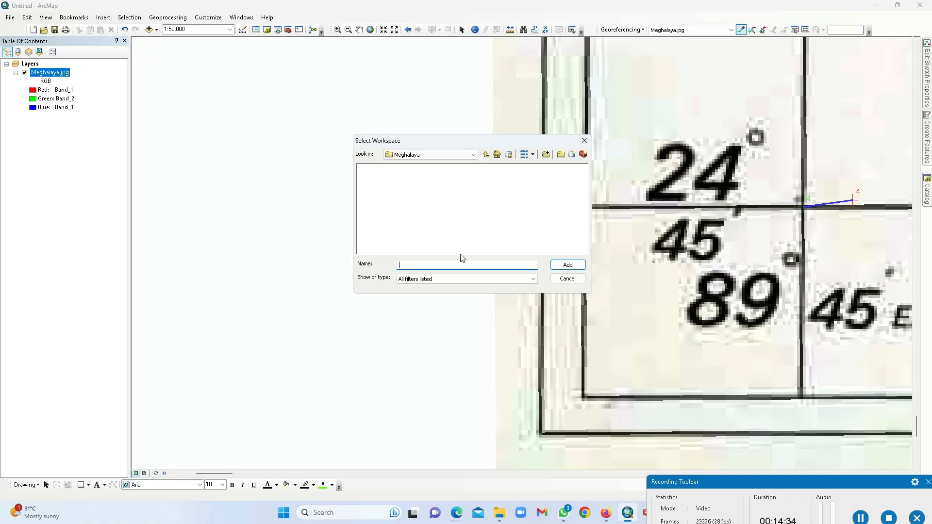
pyautogui.click(566, 279)
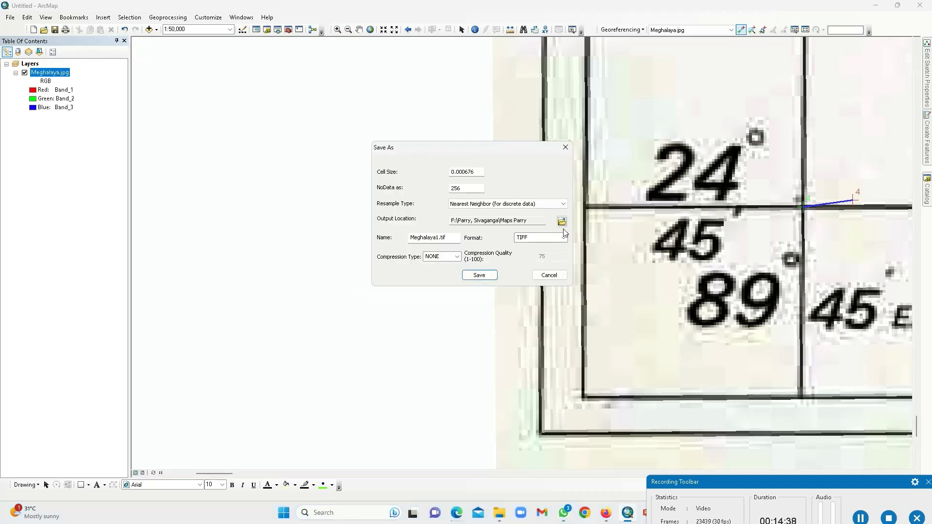
# Step: Set E:\GIS Workshop CARITAS\Workshop Data\Georeferencing\Meghalaya as the rectify output location
pyautogui.click(562, 221)
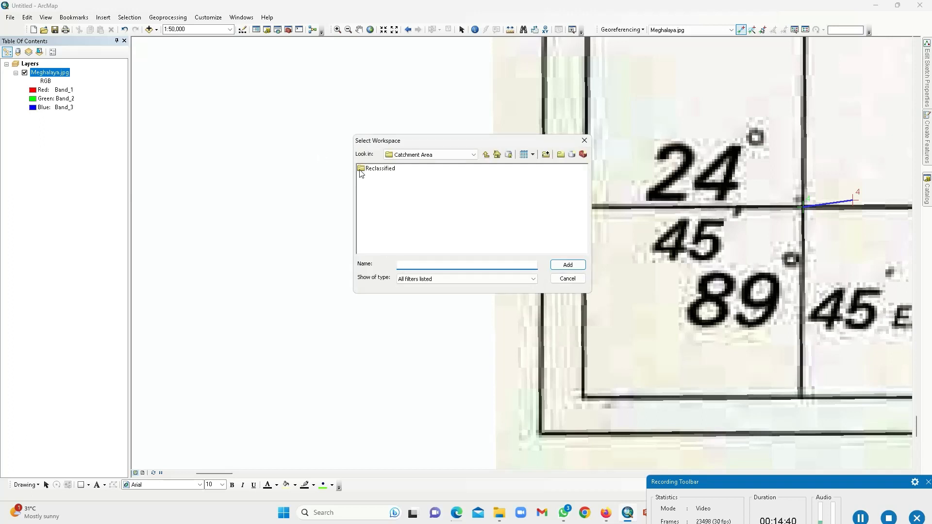
pyautogui.click(472, 156)
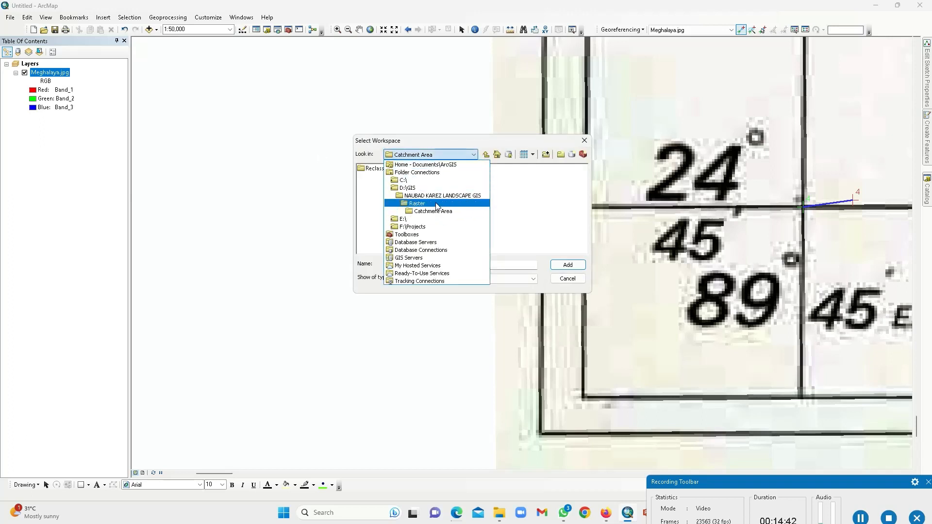
pyautogui.click(416, 219)
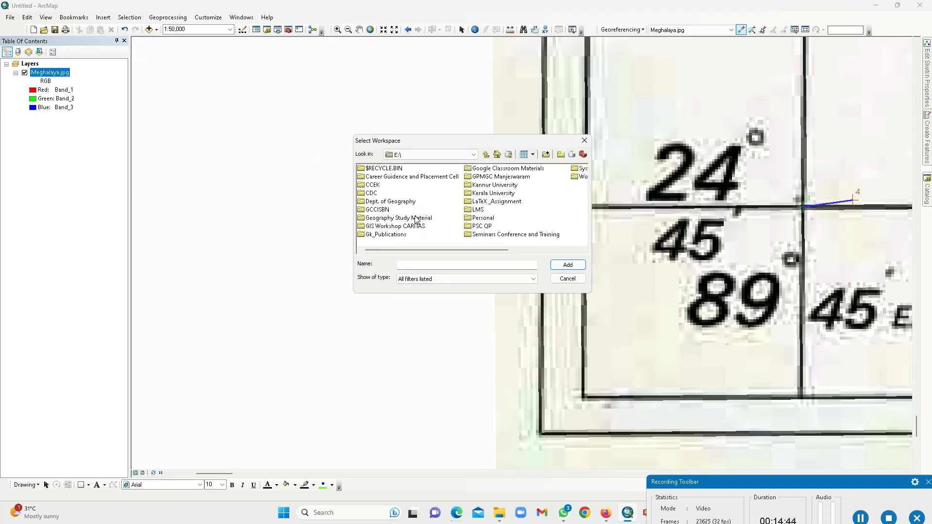
pyautogui.click(409, 228)
pyautogui.doubleClick(409, 228)
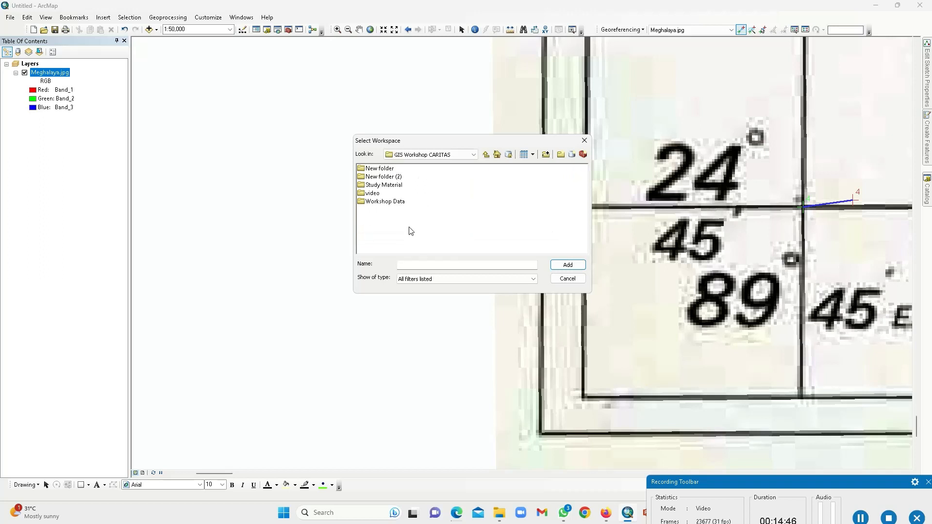
pyautogui.doubleClick(381, 202)
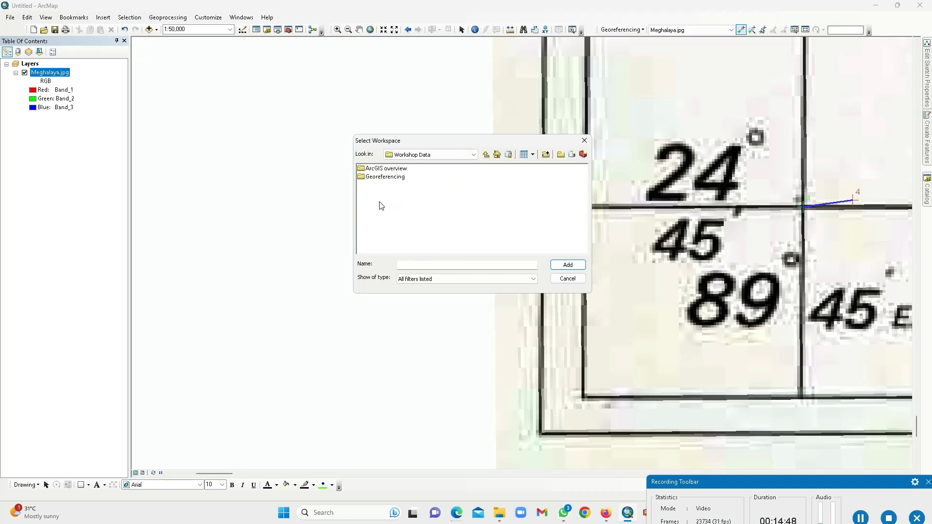
pyautogui.doubleClick(379, 177)
pyautogui.click(380, 168)
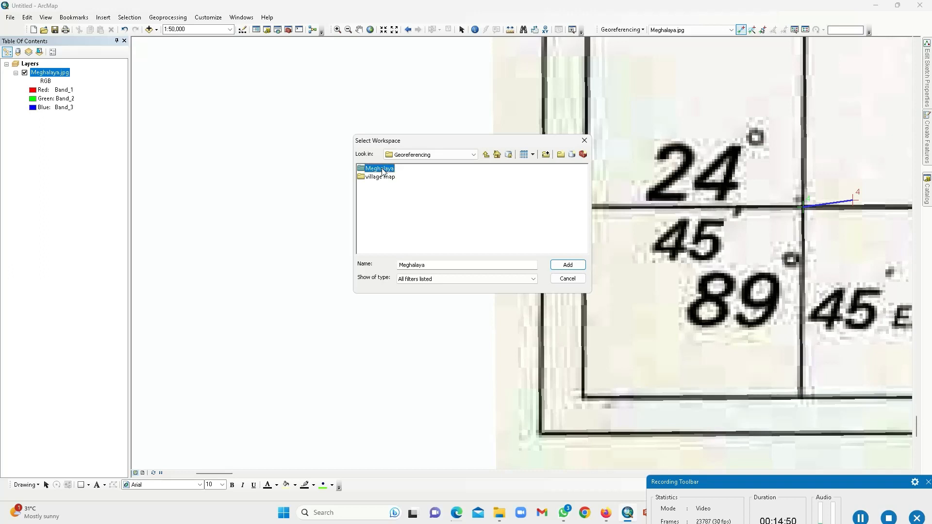
pyautogui.click(568, 265)
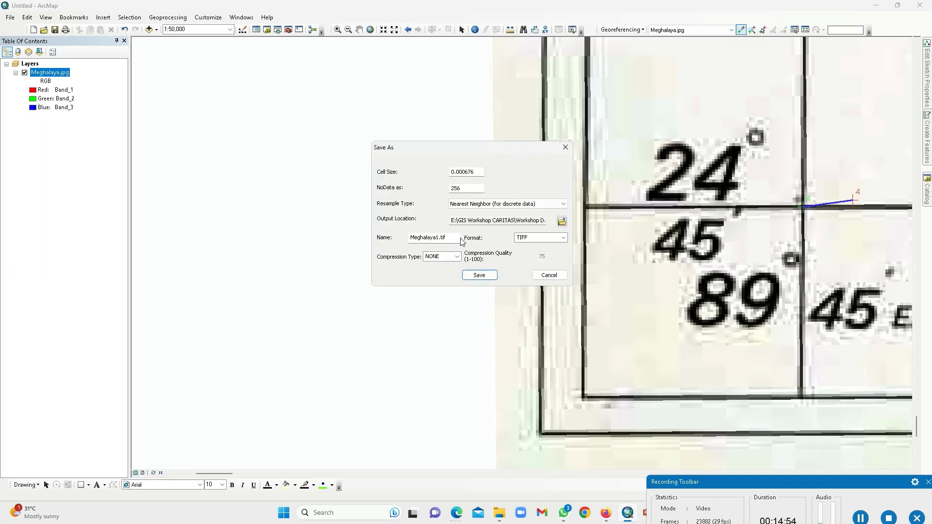
# Step: Name the output Megh_Georef, keep TIFF format with NONE compression, and save it
pyautogui.moveTo(455, 237); pyautogui.dragTo(390, 237)
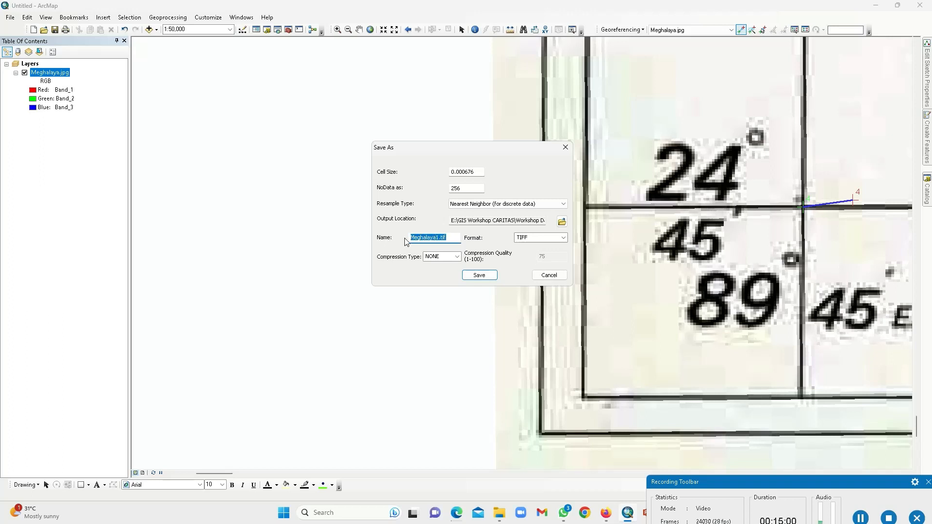
pyautogui.write('Megh_Geor')
pyautogui.write('ef')
pyautogui.click(457, 258)
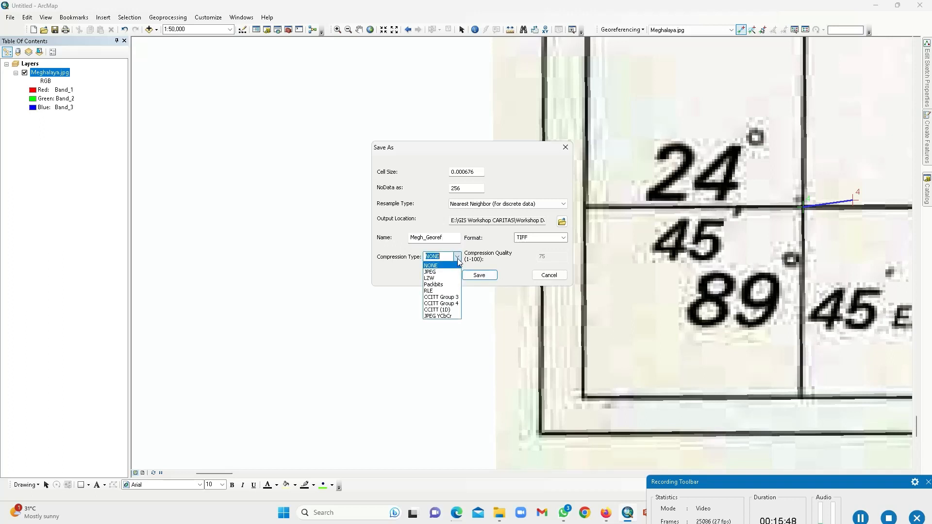
pyautogui.click(508, 273)
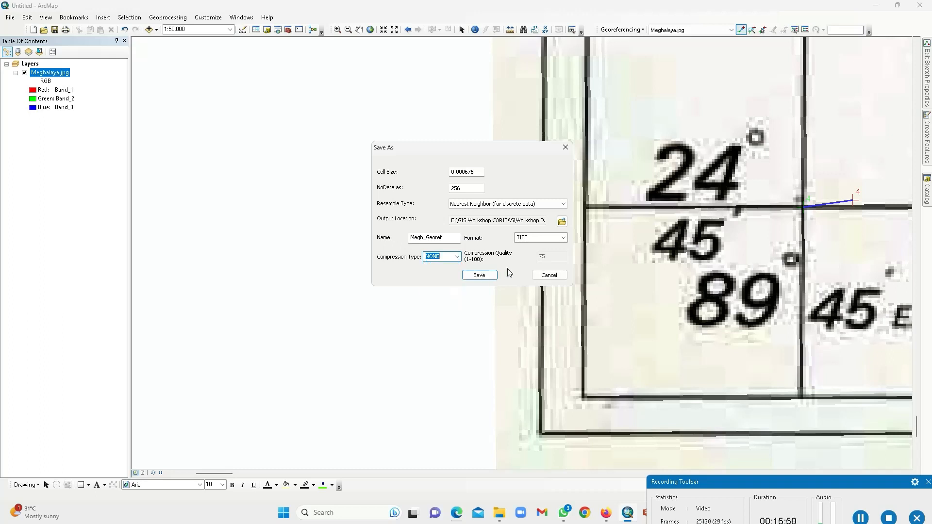
pyautogui.click(479, 275)
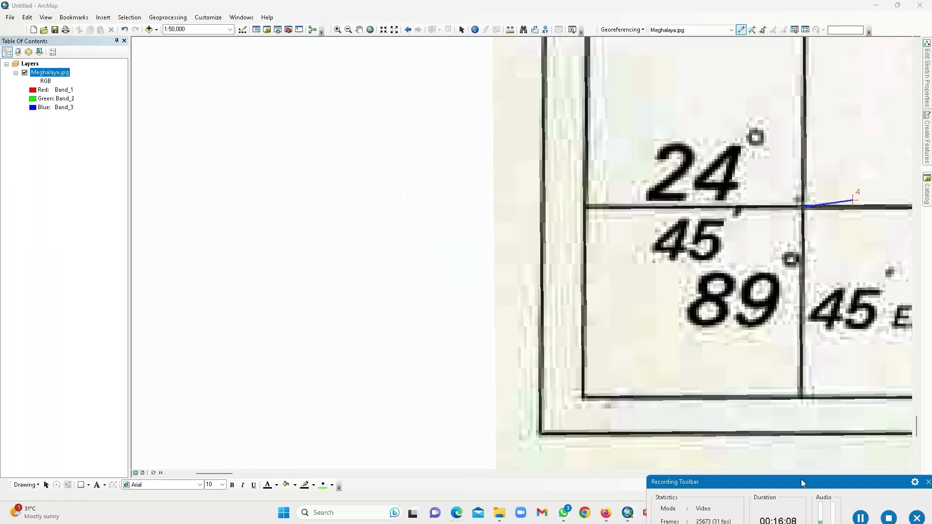
# Step: Wait for Copy Raster to write Megh_Georef.tif with pyramids and statistics
pyautogui.moveTo(801, 479); pyautogui.dragTo(525, 480)
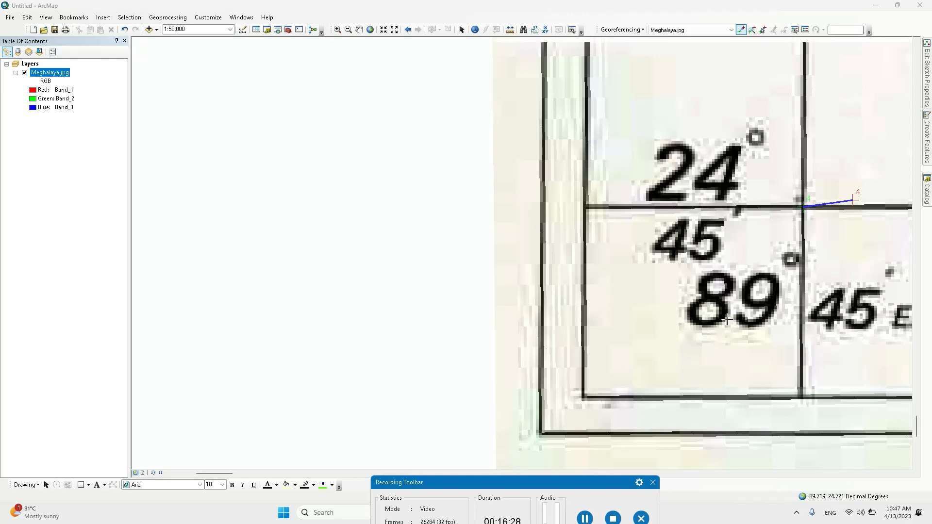
# Step: Zoom out and pan to the map's lower edge to show the Distance from Shillong table
pyautogui.scroll(1, 727, 321)
pyautogui.scroll(1, 740, 306)
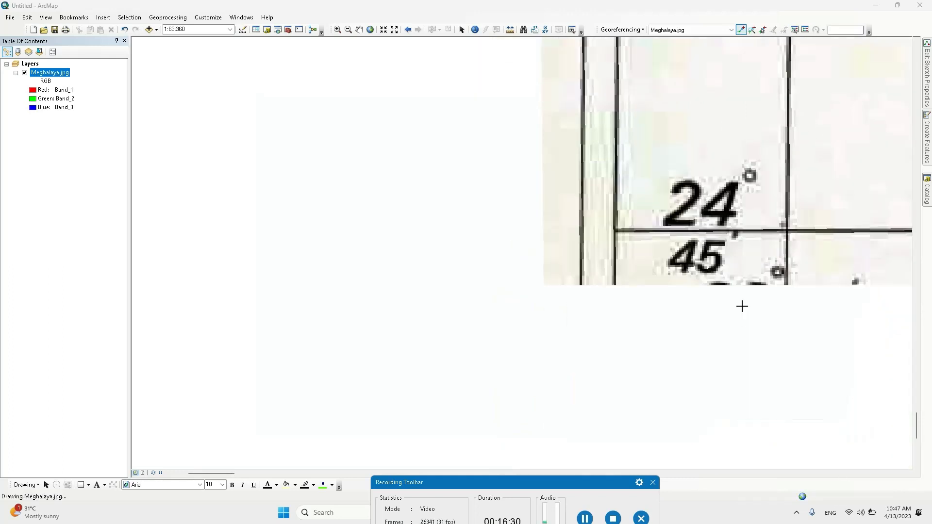
pyautogui.scroll(1, 747, 310)
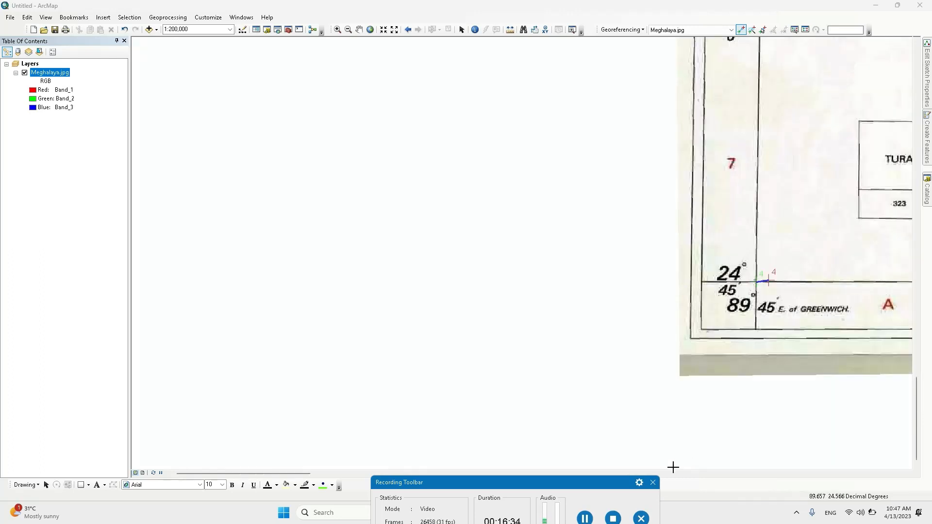
pyautogui.click(360, 30)
pyautogui.moveTo(738, 177); pyautogui.dragTo(500, 231)
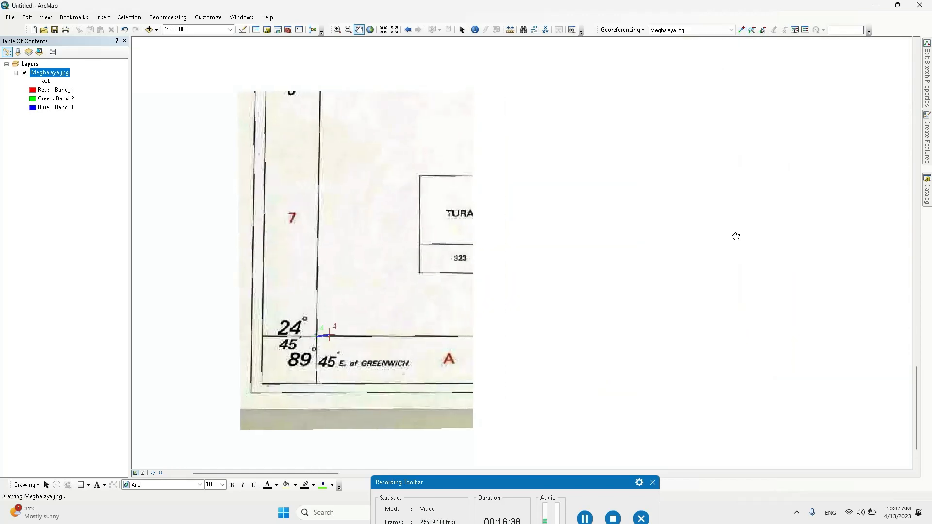
pyautogui.moveTo(733, 236); pyautogui.dragTo(530, 263)
pyautogui.scroll(-1, 547, 265)
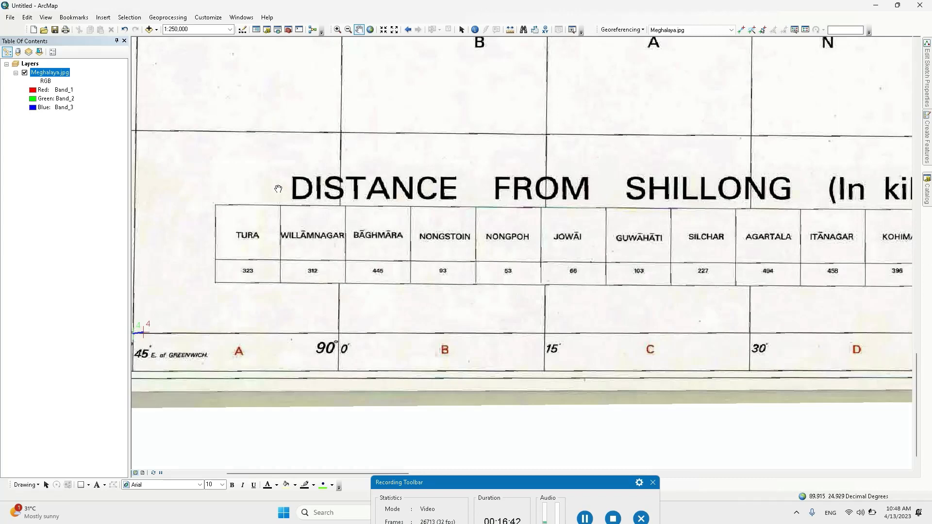
pyautogui.scroll(3, 352, 213)
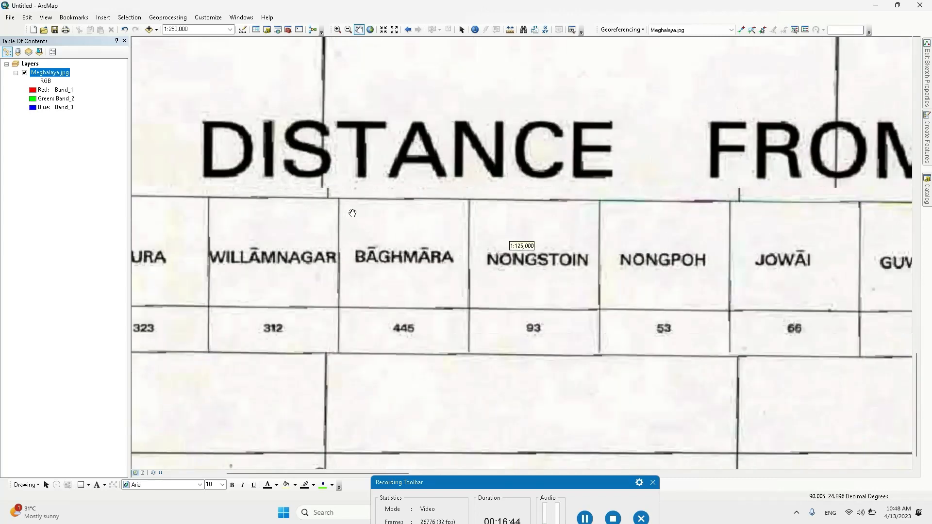
pyautogui.scroll(-6, 353, 213)
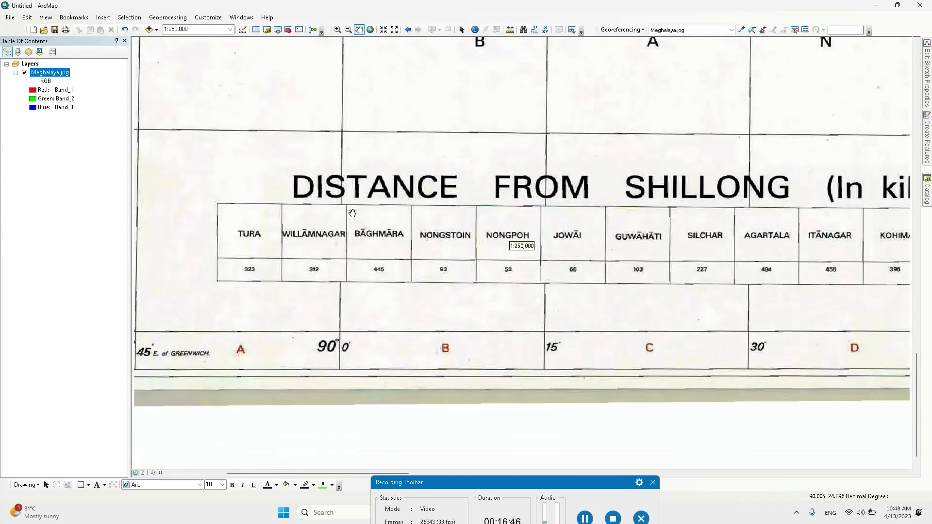
# Step: Remove the Meghalaya.jpg layer and refresh the Meghalaya folder in Catalog
pyautogui.rightClick(63, 73)
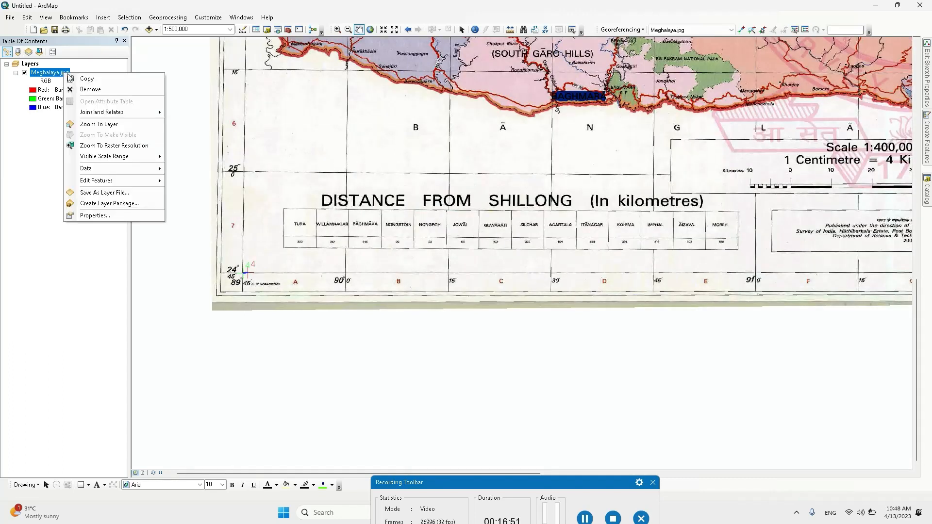
pyautogui.click(100, 90)
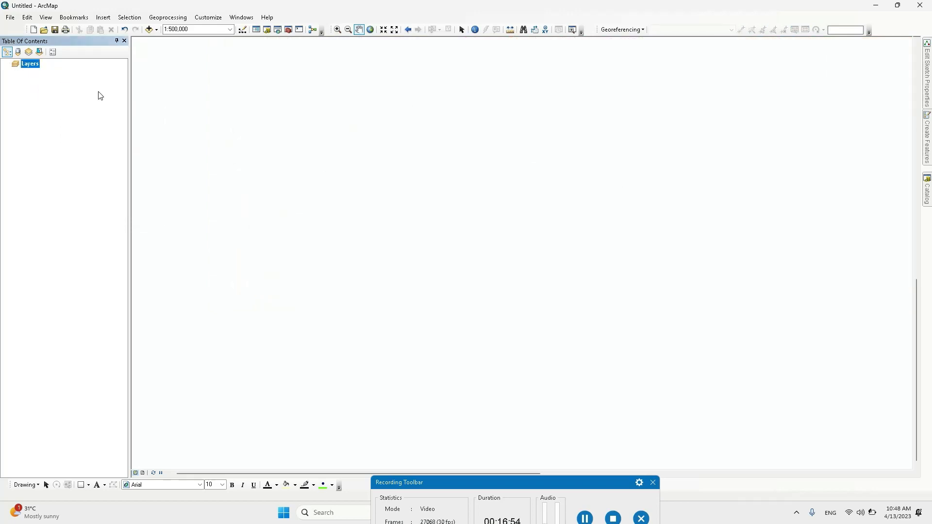
pyautogui.moveTo(927, 202)
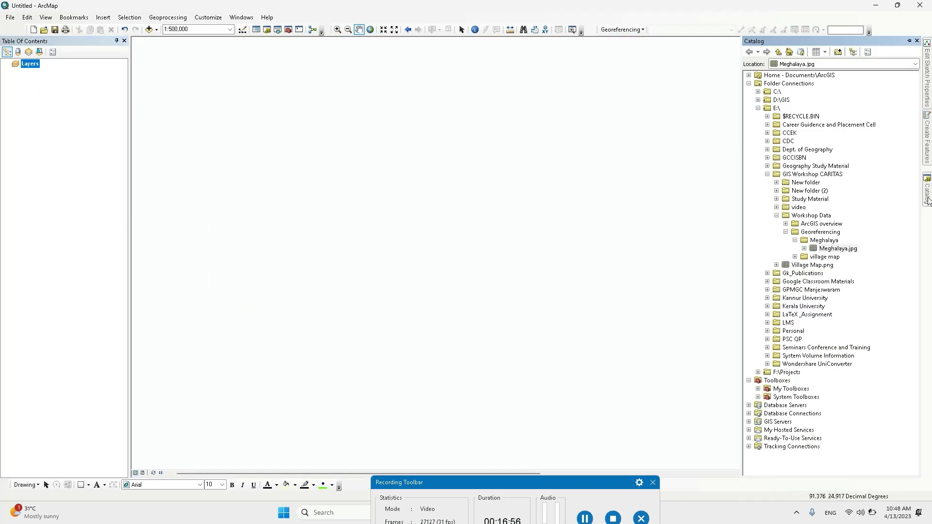
pyautogui.click(796, 242)
pyautogui.rightClick(829, 244)
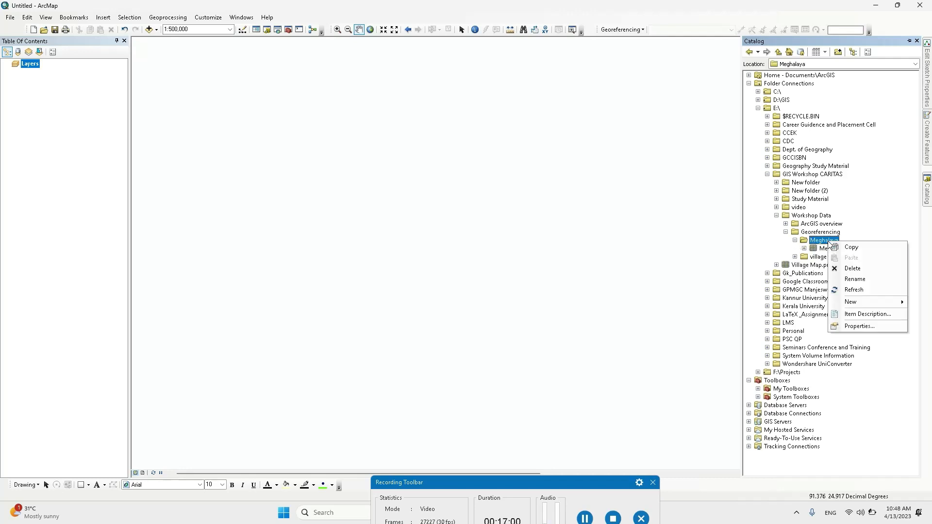
pyautogui.click(863, 291)
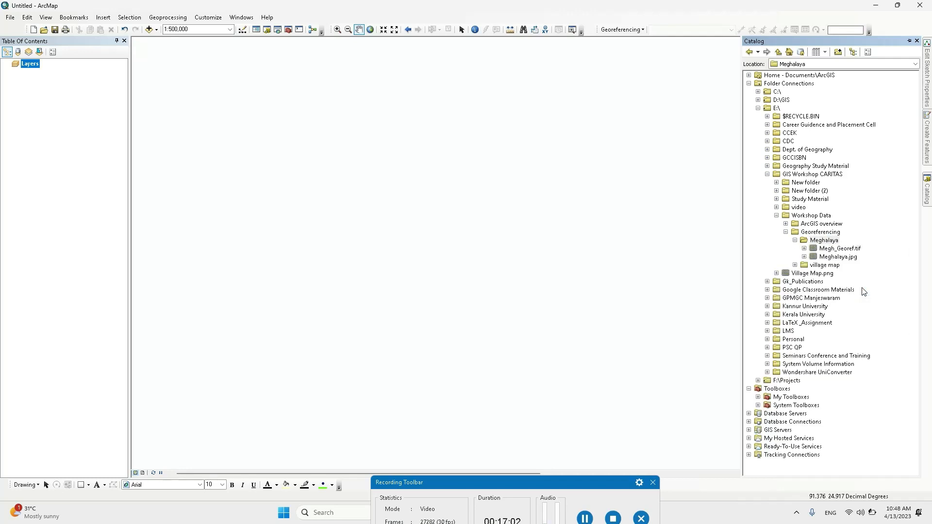
# Step: Drag Megh_Georef.tif from Catalog onto the map as a new layer
pyautogui.click(829, 250)
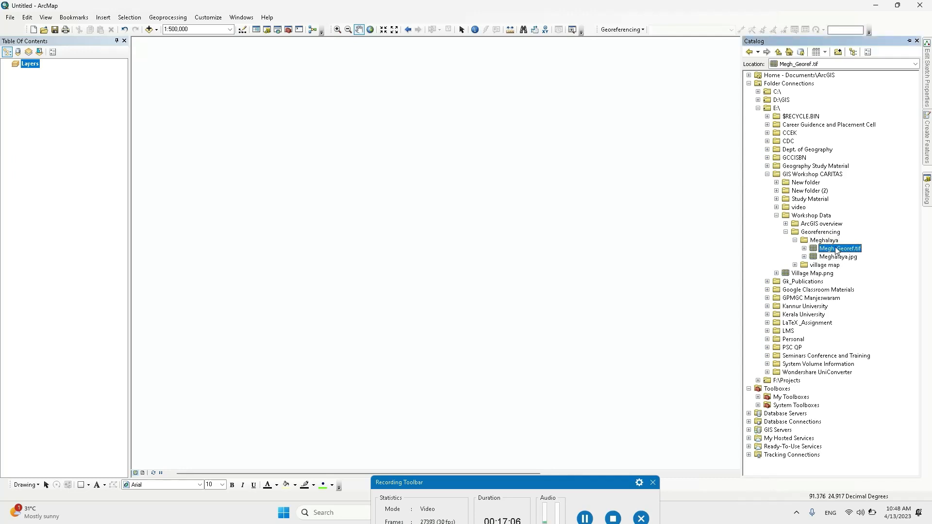
pyautogui.moveTo(839, 250); pyautogui.dragTo(707, 243)
pyautogui.moveTo(492, 189); pyautogui.dragTo(493, 190)
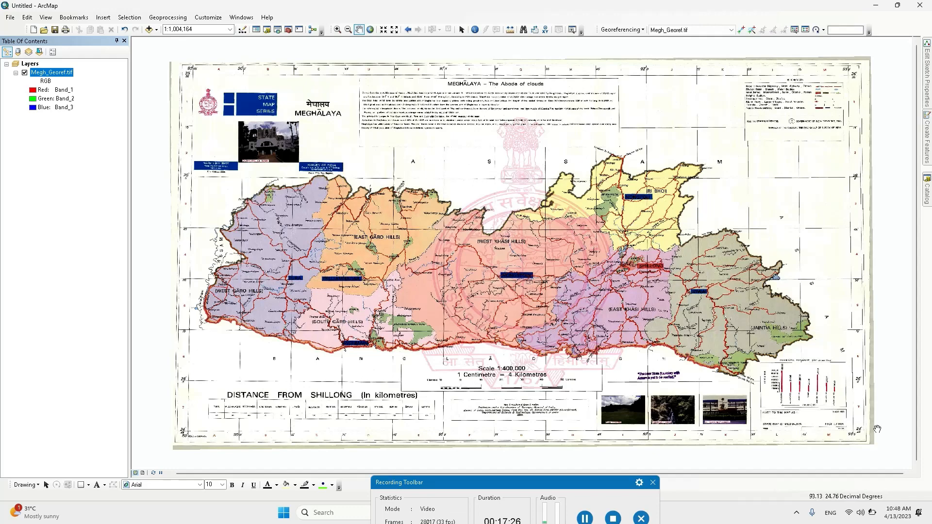
pyautogui.scroll(2, 873, 434)
pyautogui.scroll(3, 874, 435)
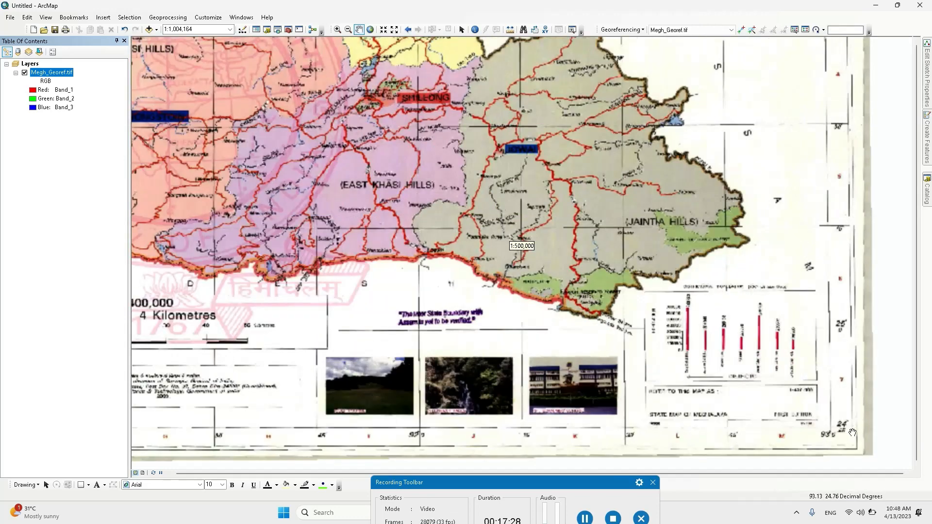
pyautogui.scroll(4, 872, 420)
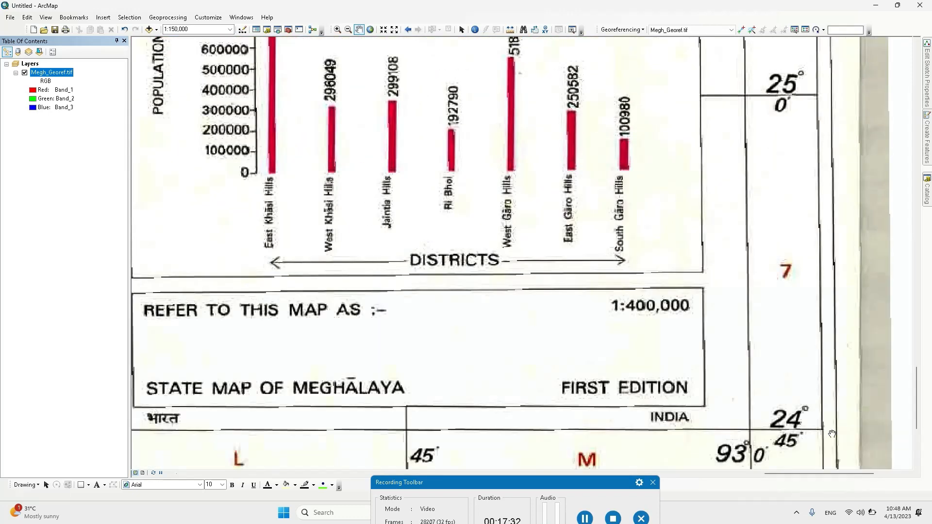
pyautogui.moveTo(828, 435); pyautogui.dragTo(833, 348)
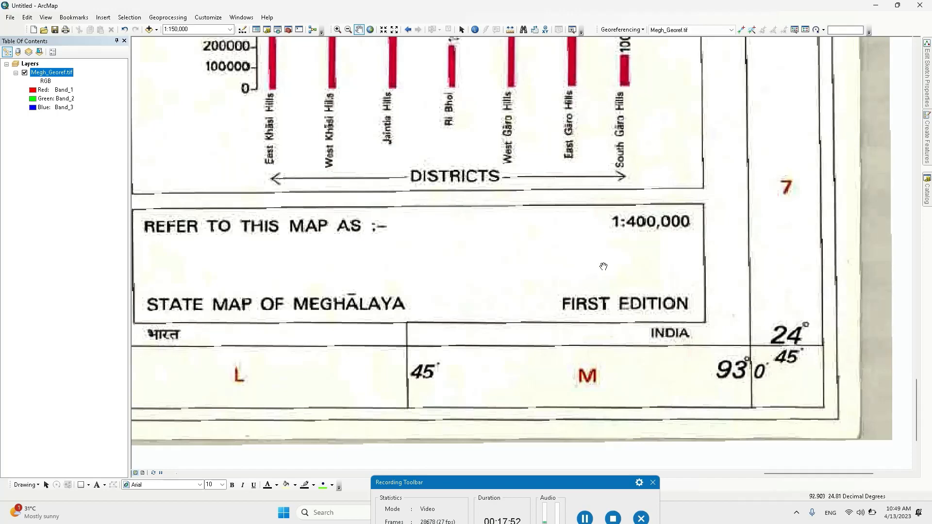
pyautogui.moveTo(601, 264); pyautogui.dragTo(770, 388)
pyautogui.scroll(5, 591, 334)
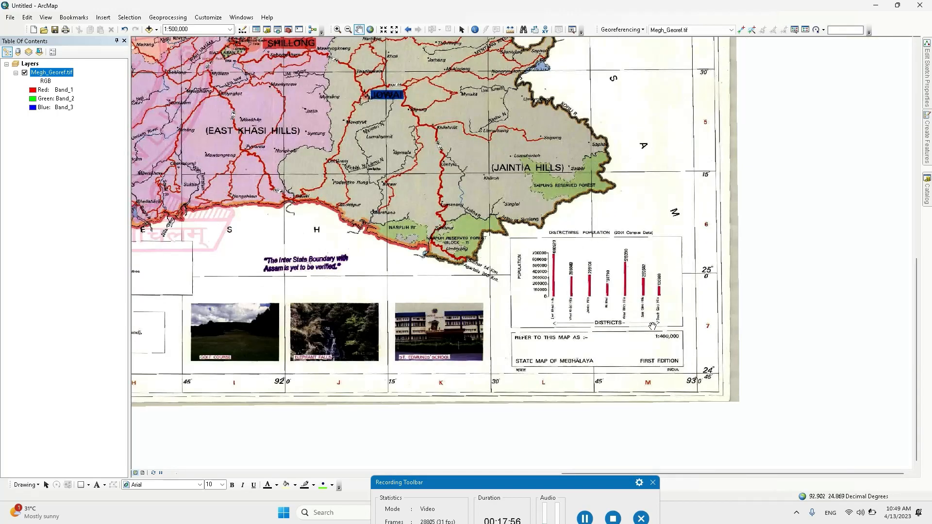
pyautogui.moveTo(427, 200); pyautogui.dragTo(651, 325)
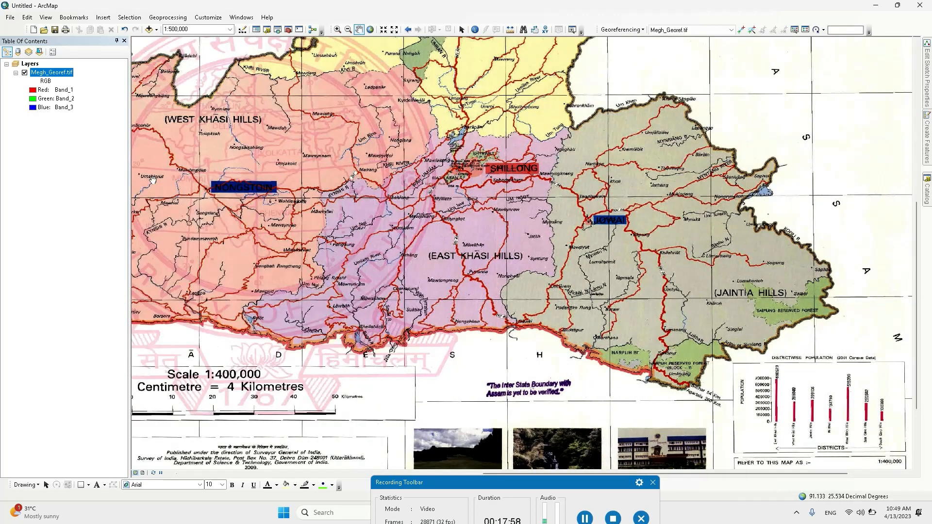
pyautogui.scroll(2, 389, 233)
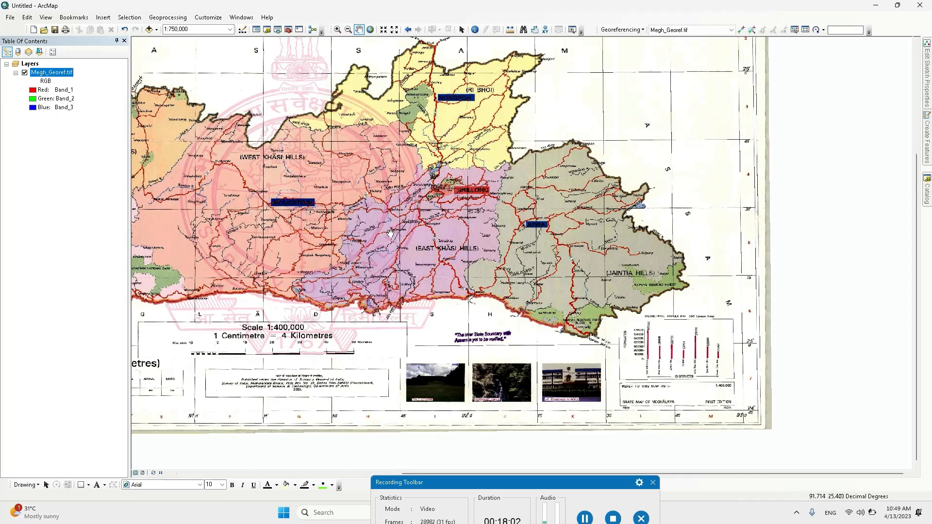
pyautogui.moveTo(393, 234); pyautogui.dragTo(526, 278)
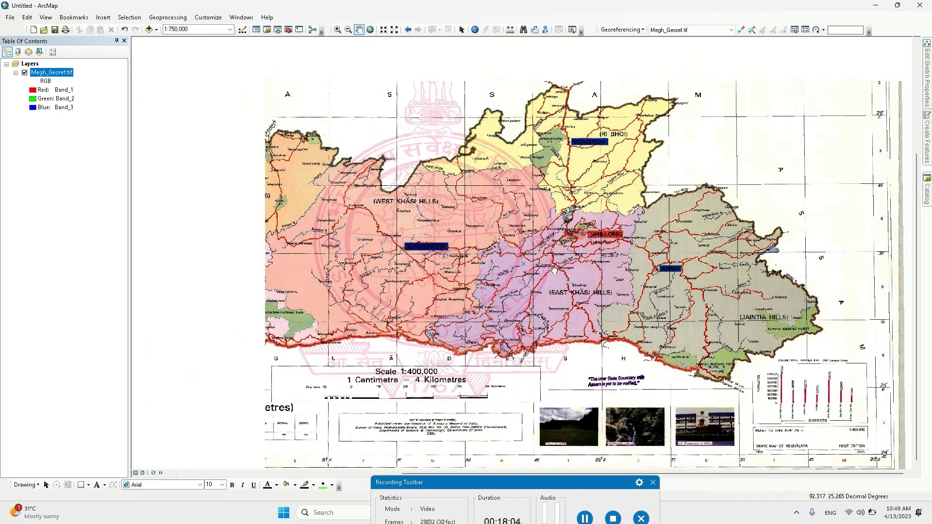
pyautogui.scroll(1, 536, 324)
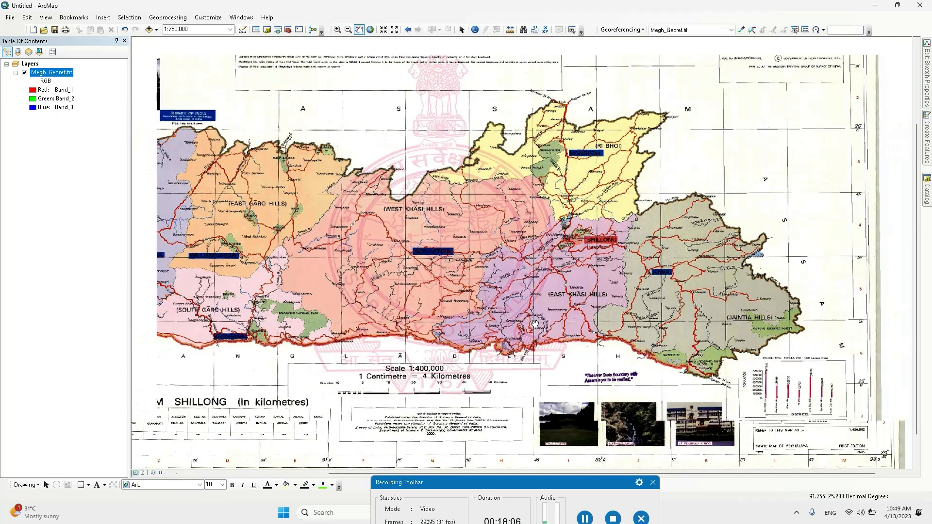